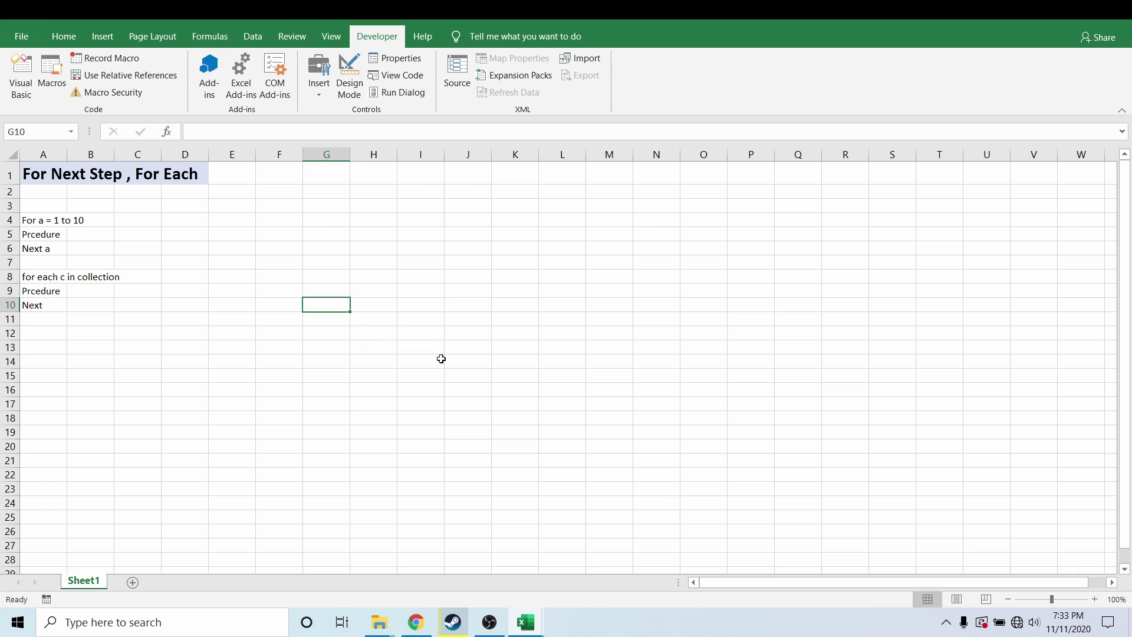
Let the intro finish so the 'For Next Step, For Each' notes sheet is shown
click(442, 358)
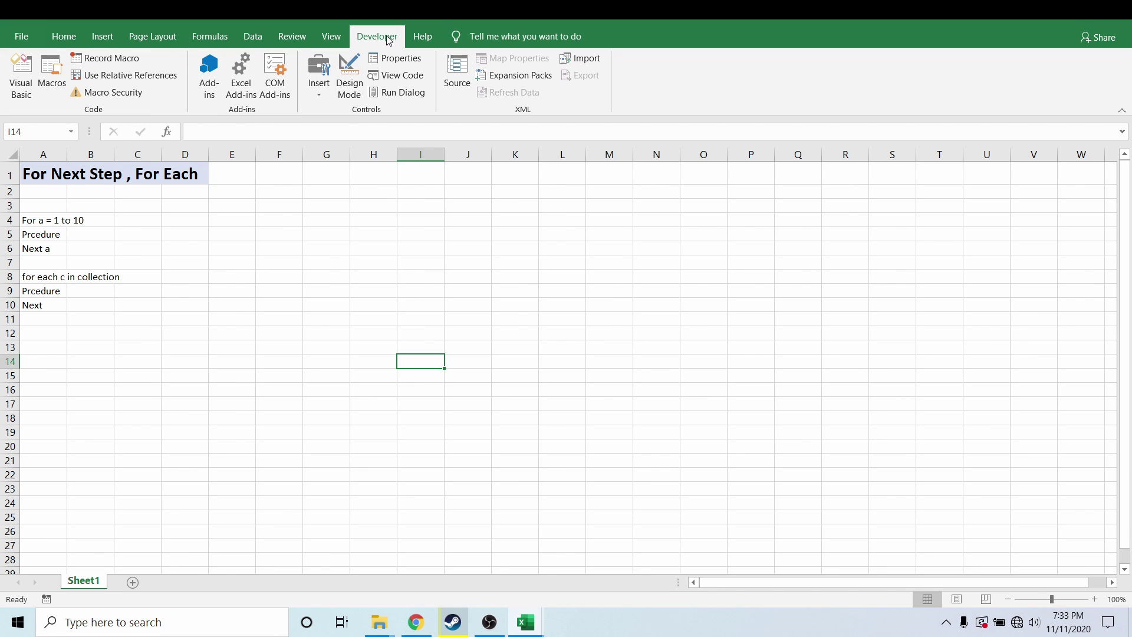
Open the VBA editor and declare rng As Range inside Sub test01
click(22, 87)
click(574, 88)
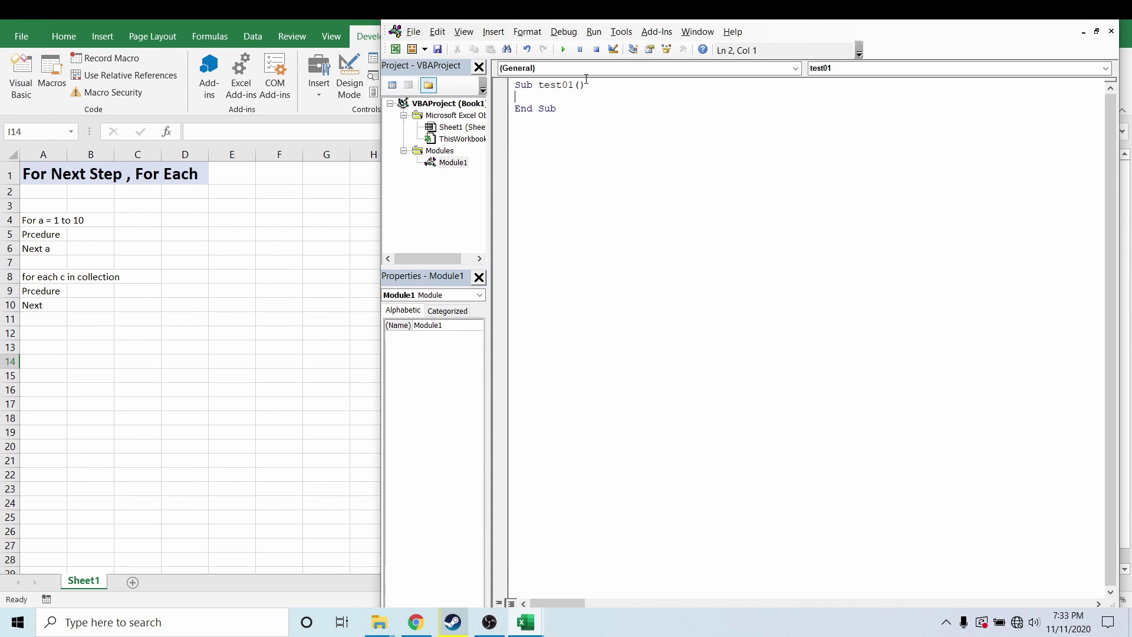
text(dim)
text(rng)
text(as rang)
key(Return)
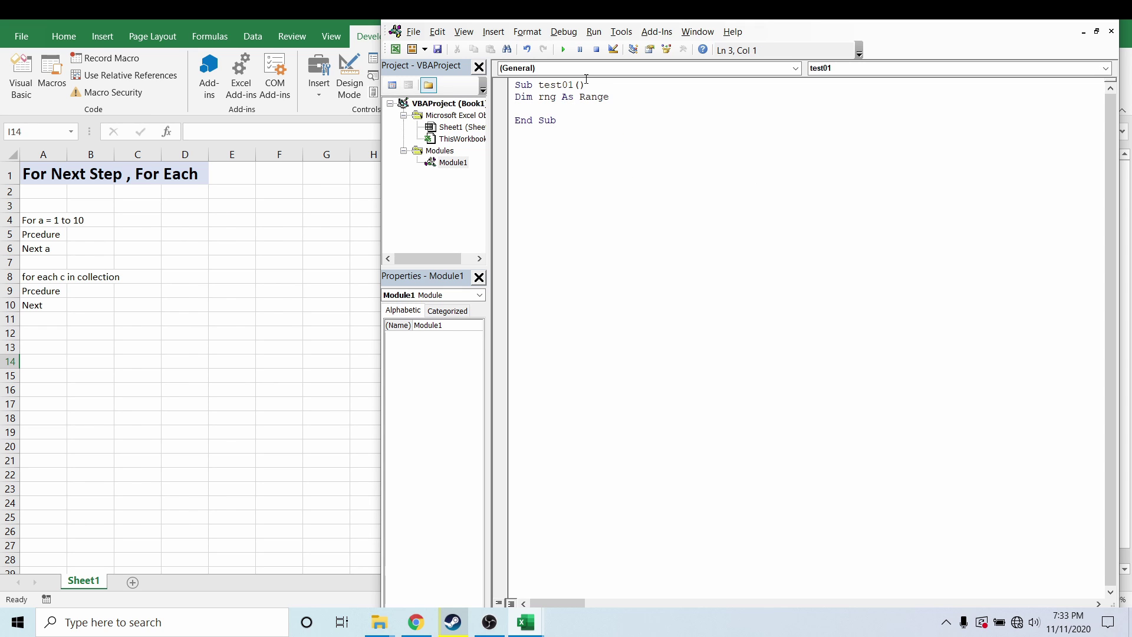
Add Set rng = ActiveCell on the next line
text(dim a)
key(BackSpace)
key(BackSpace)
key(BackSpace)
key(BackSpace)
key(BackSpace)
text(se)
text(t rng.)
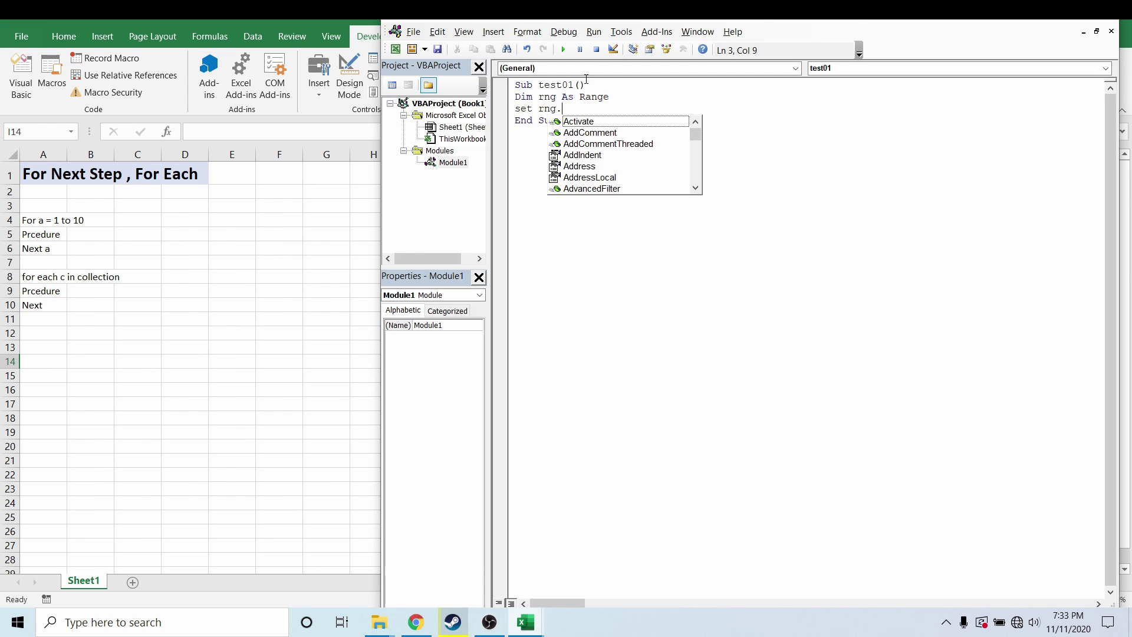
key(Escape)
text(=)
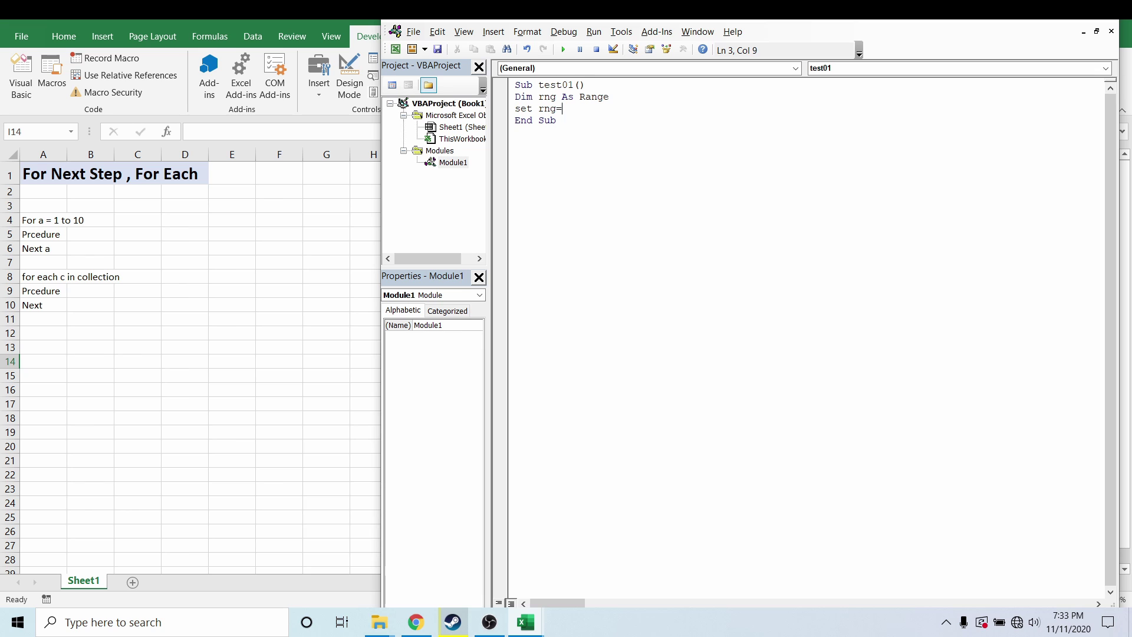
text(activecel)
text(l)
key(Return)
Declare a As Integer and begin the For a = 1 To 10 line
text(dim)
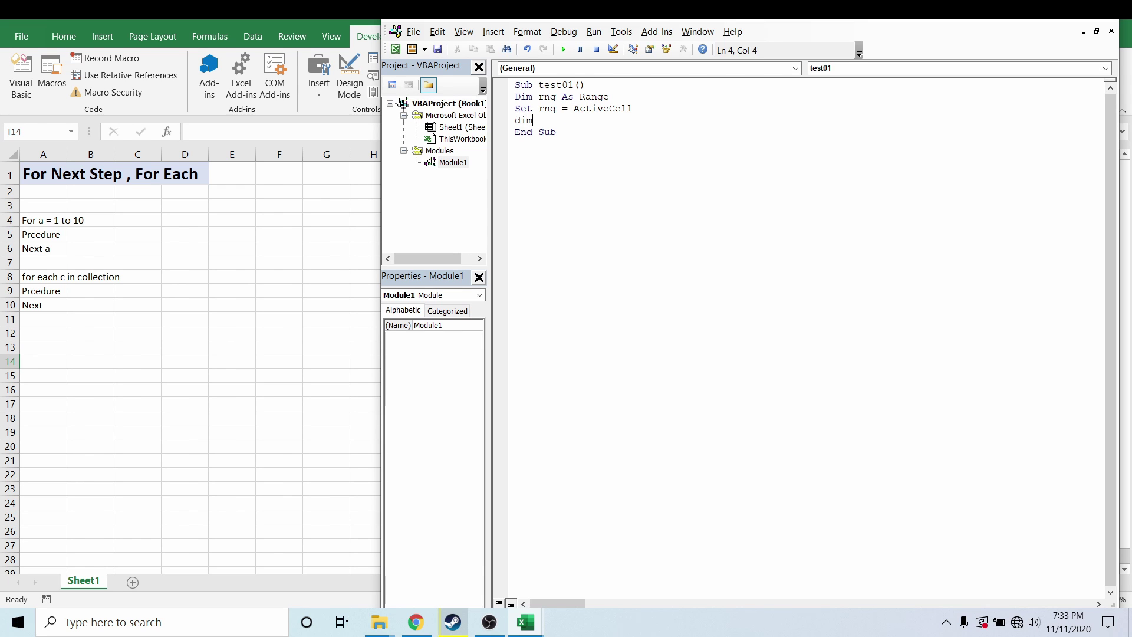
text( a as in)
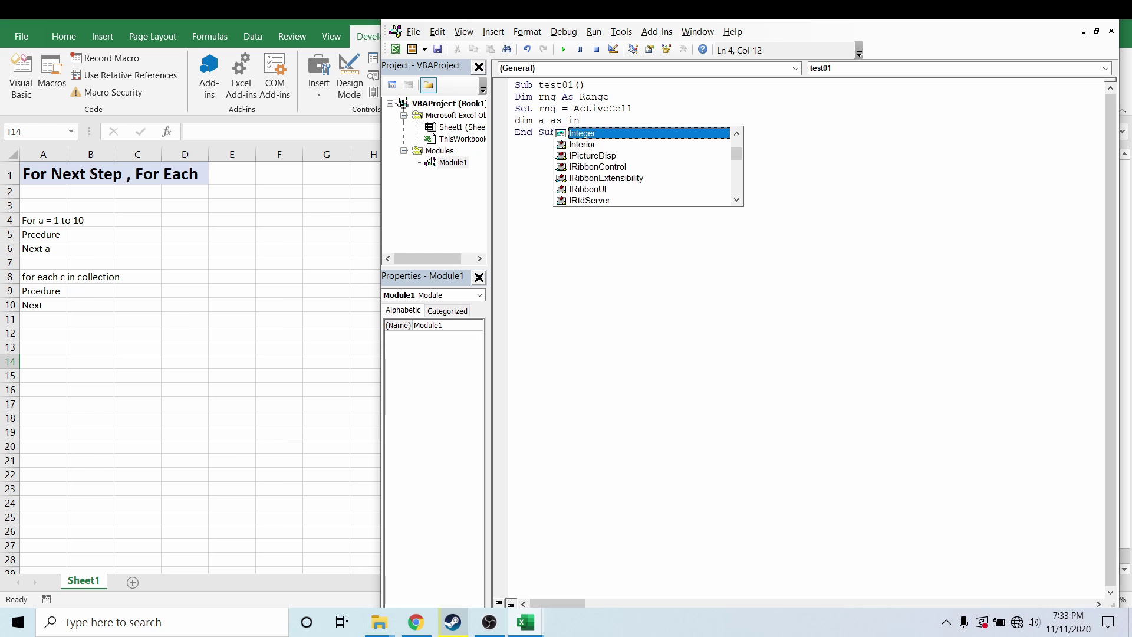
text(teg)
key(Return)
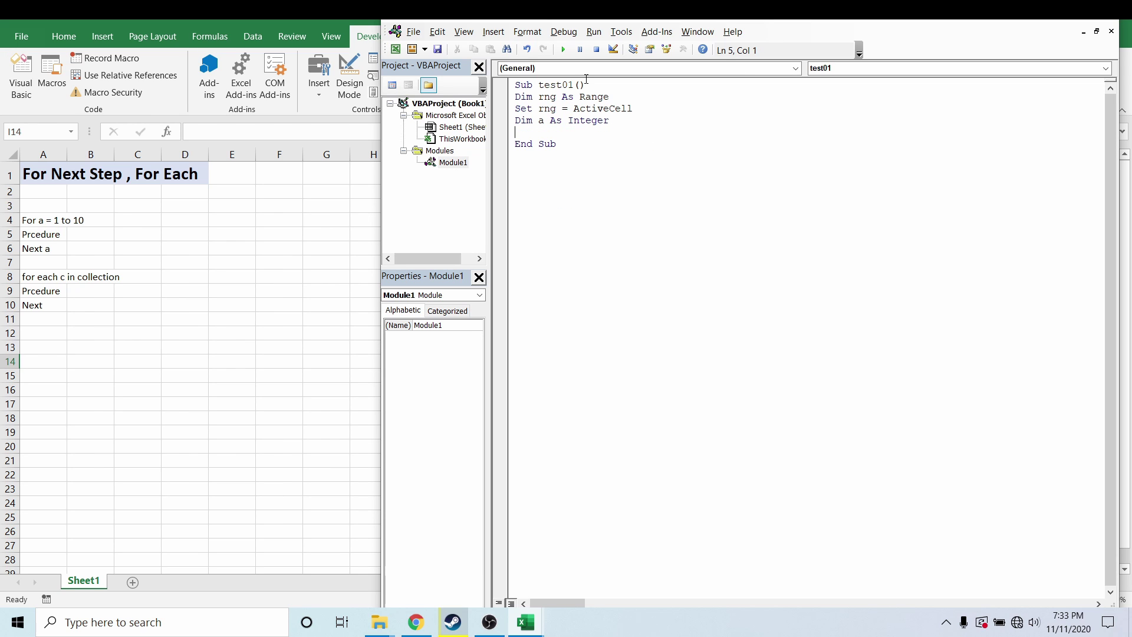
key(Return)
text(or a )
text(=1 t)
text(o 10)
Finish the For line and close the loop with Next a
key(Return)
key(Return)
text(next)
key(Return)
text(a)
text(a)
key(Up)
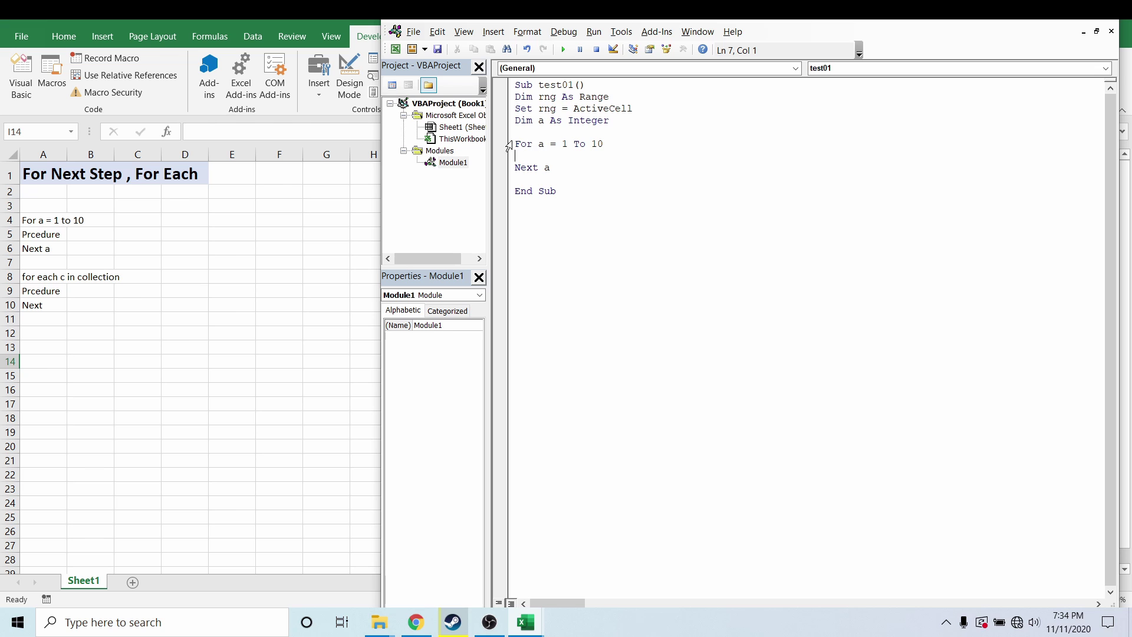
Highlight For, the counter a and the range 1 To 10 to explain the loop header
drag(514, 144, 534, 144)
click(544, 144)
drag(536, 146, 593, 145)
click(558, 147)
Write rng.Offset(a - 1, 0).Value = a as the loop body
click(541, 157)
text(r)
text(ng.o)
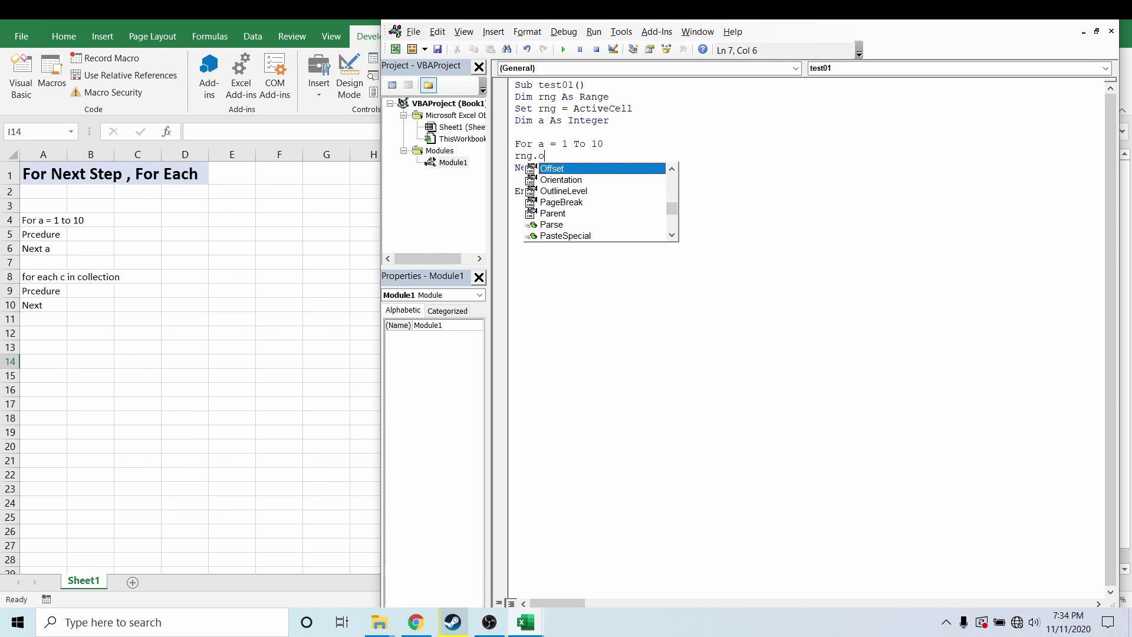
text(ffse)
text(t)
double_click(599, 172)
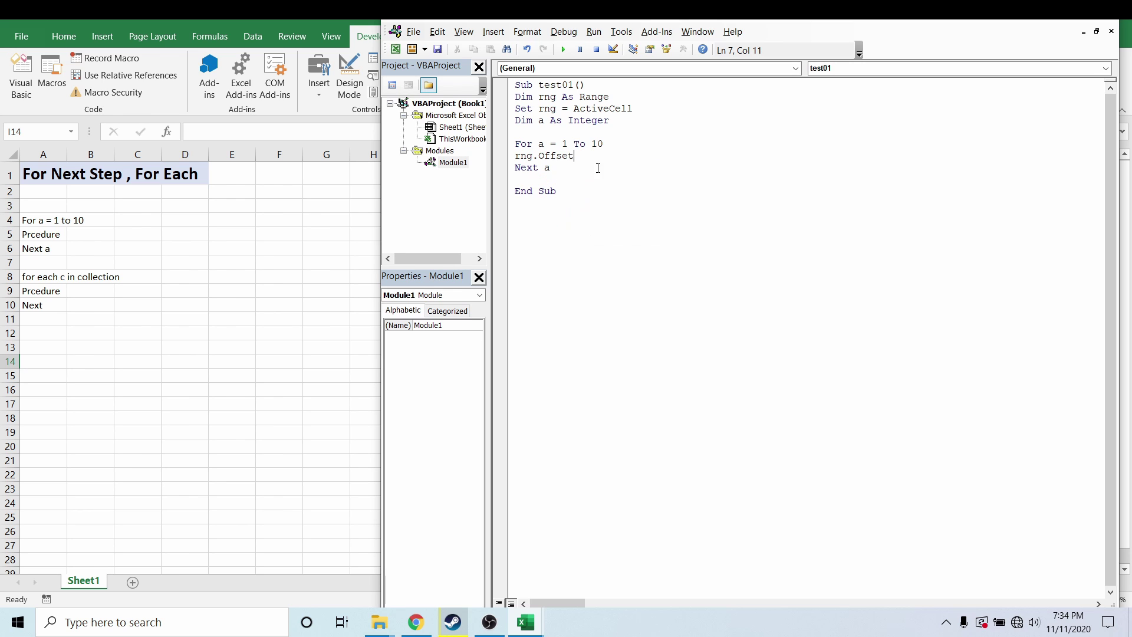
text(()
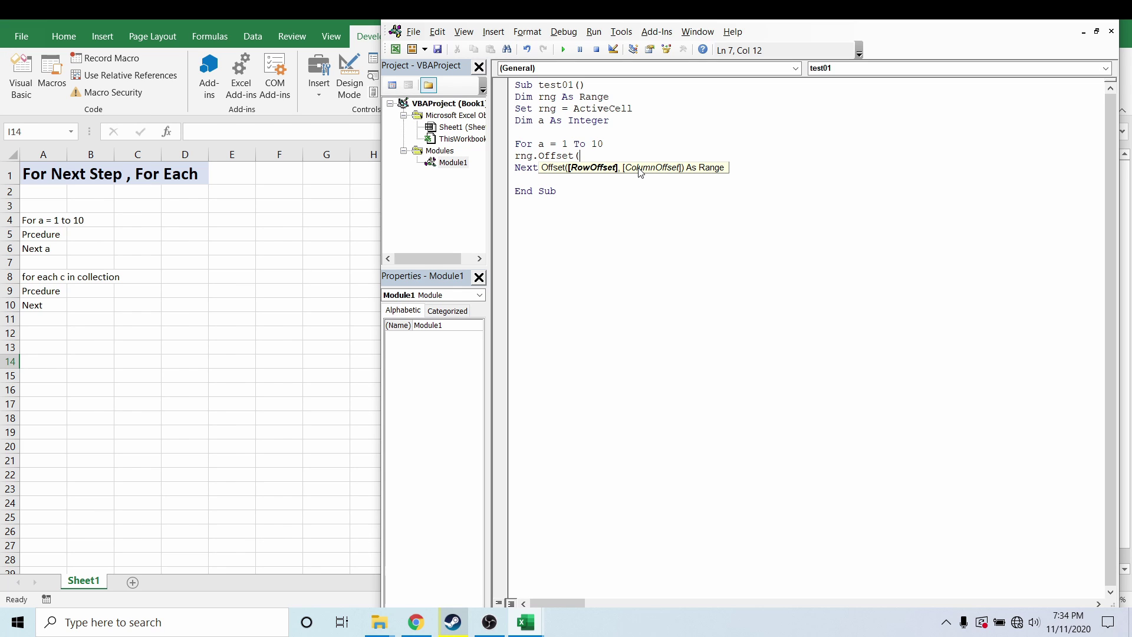
text(a-)
text(1,0)
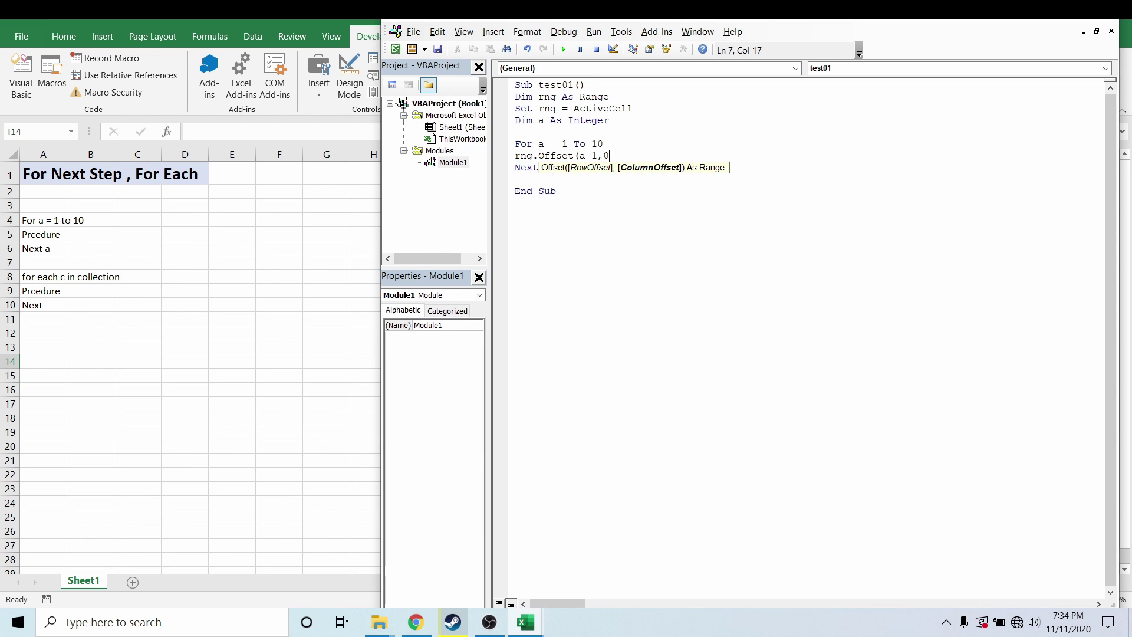
text().value)
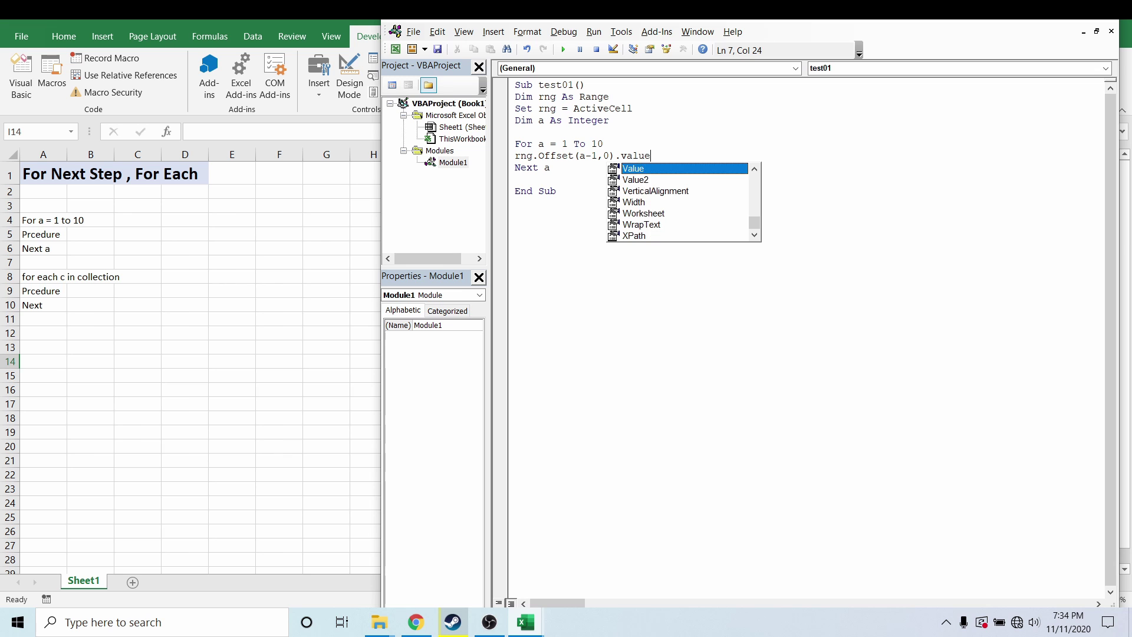
text(=a)
click(659, 196)
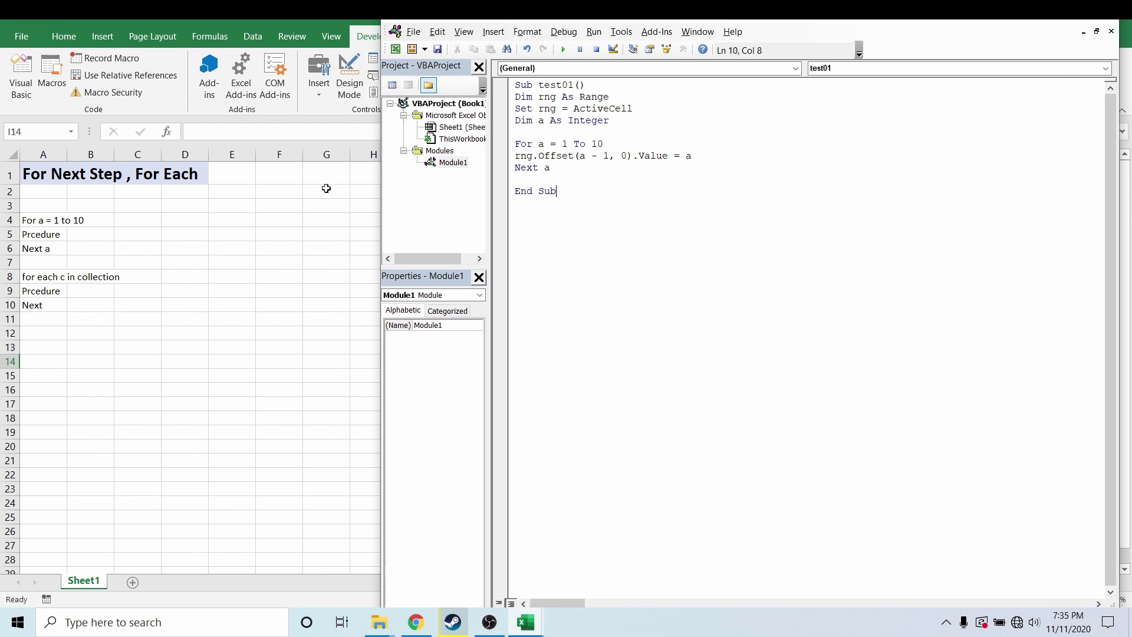
Run test01 from F1 so F1:F10 fill with 1 through 10
click(294, 177)
click(21, 76)
click(664, 157)
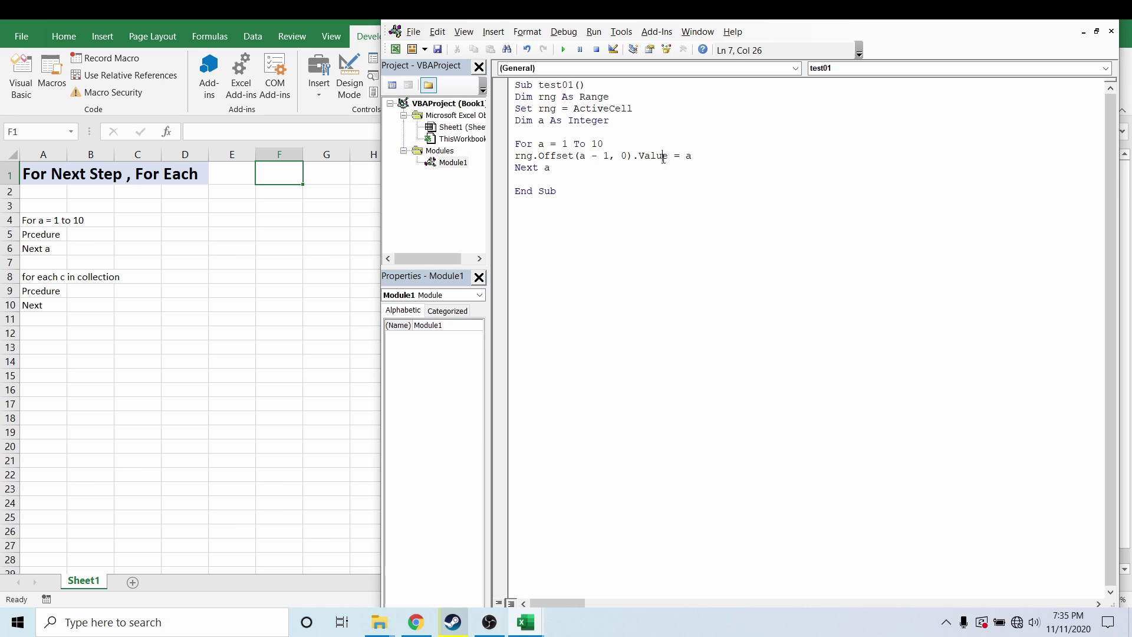
key(F5)
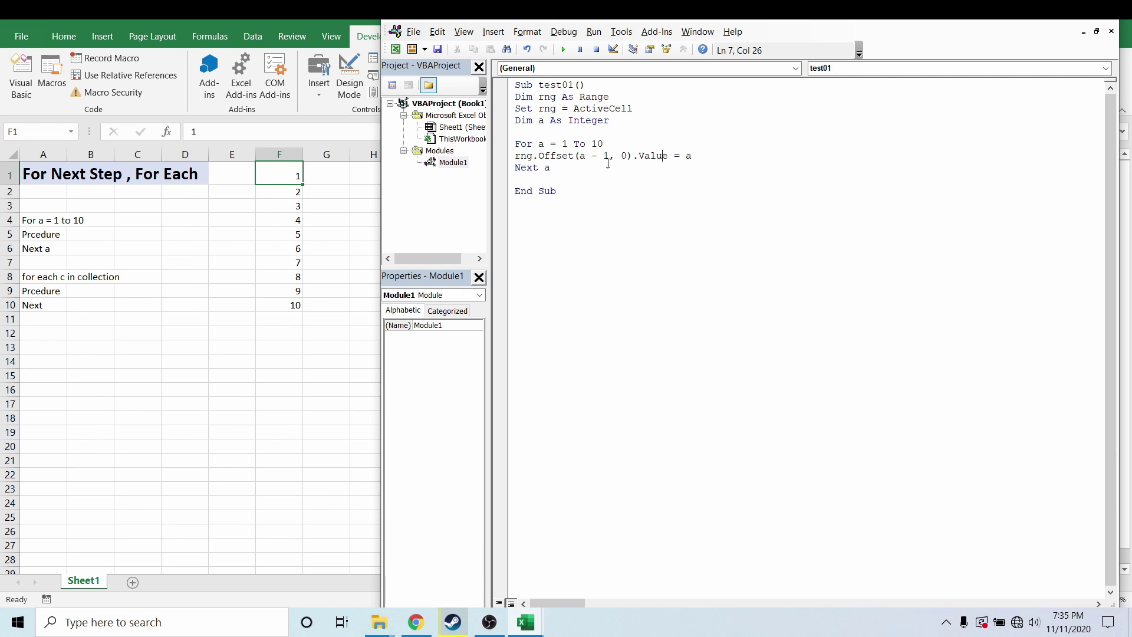
drag(609, 157, 579, 158)
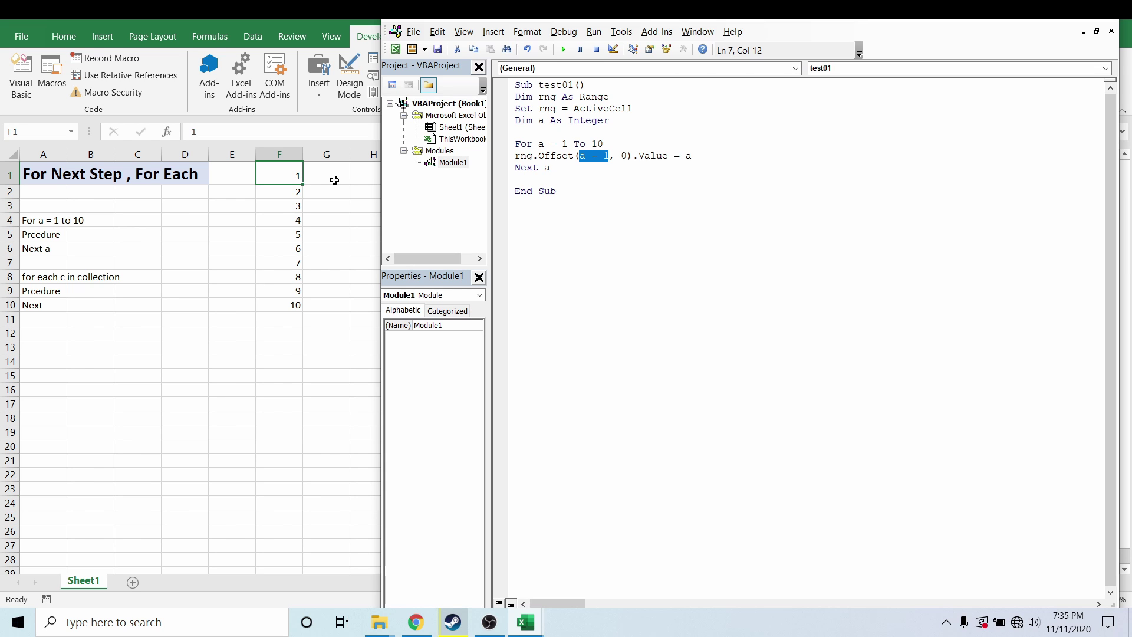
click(321, 177)
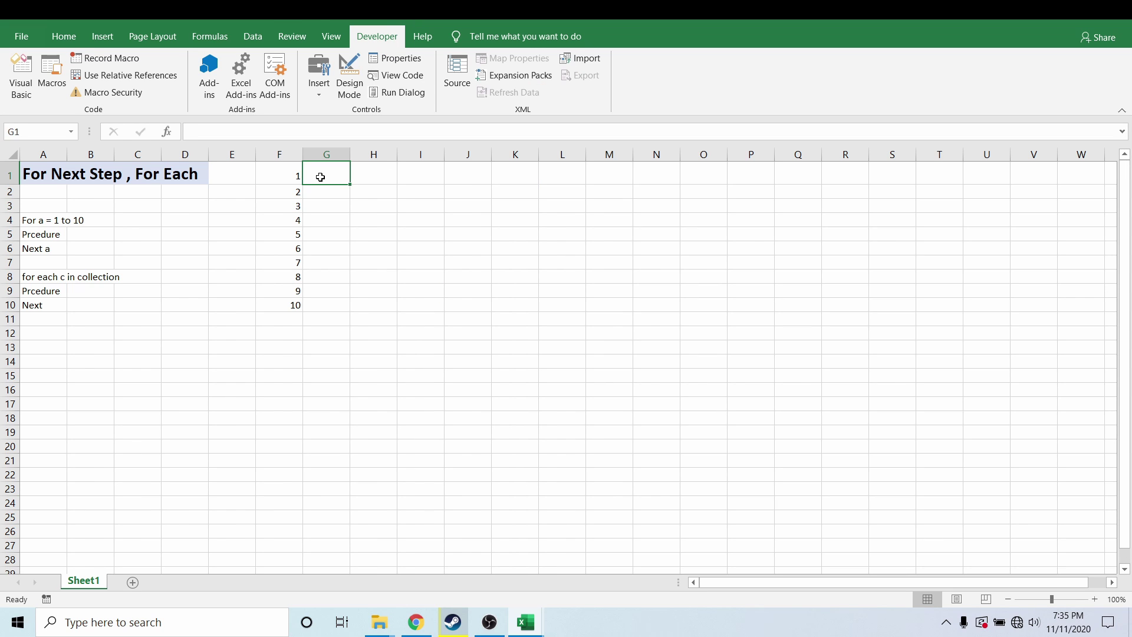
click(293, 195)
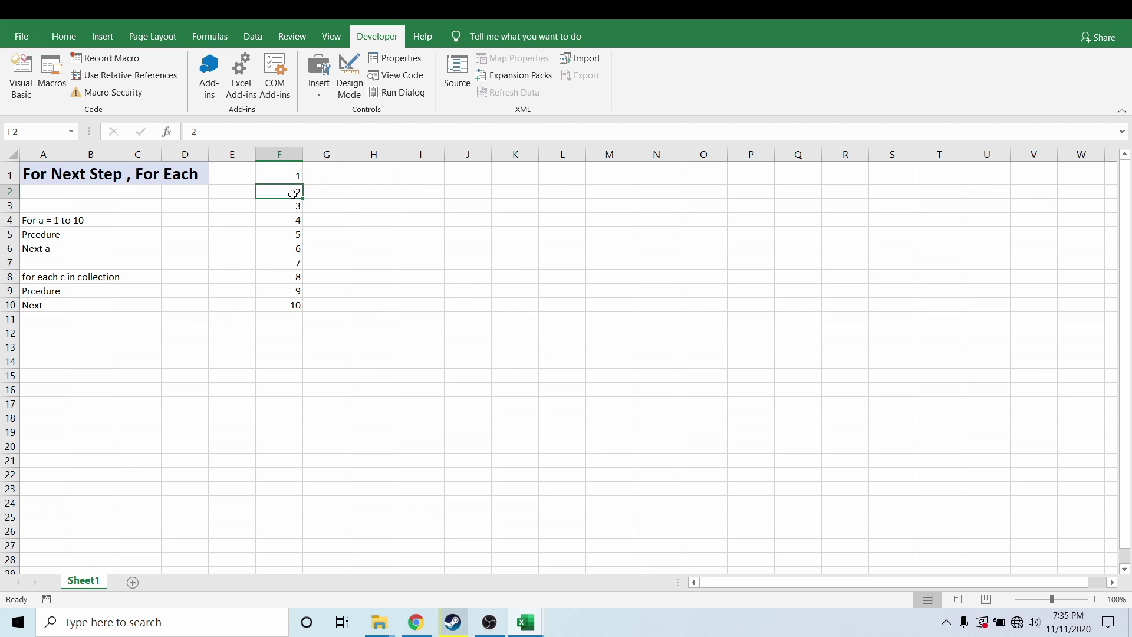
click(394, 177)
text(()
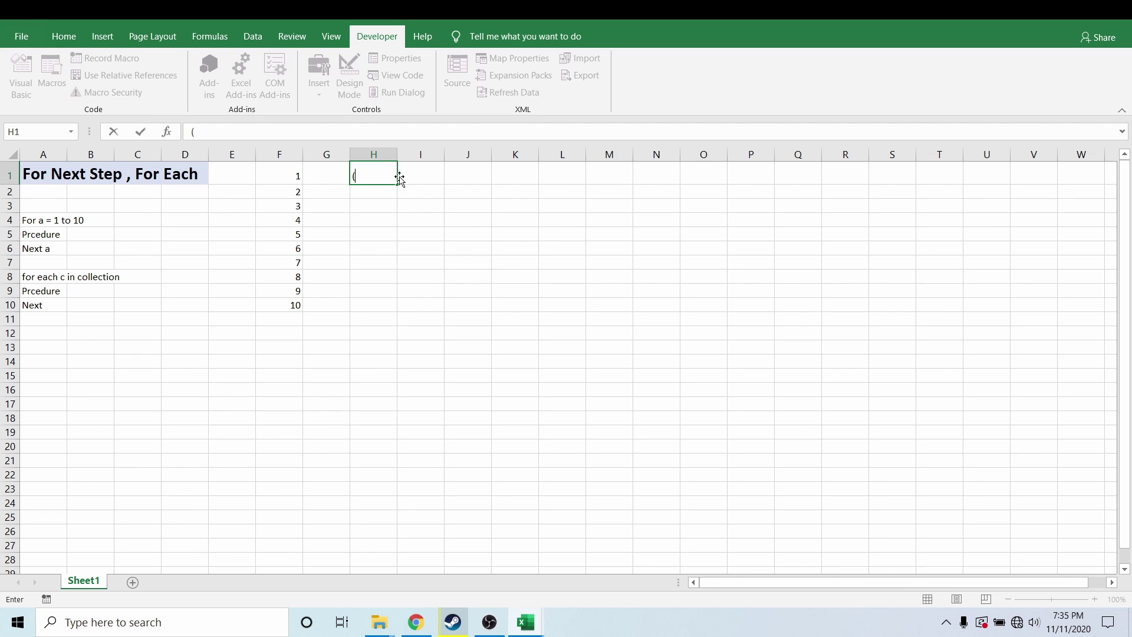
text(0,0)
key(Return)
text((1)
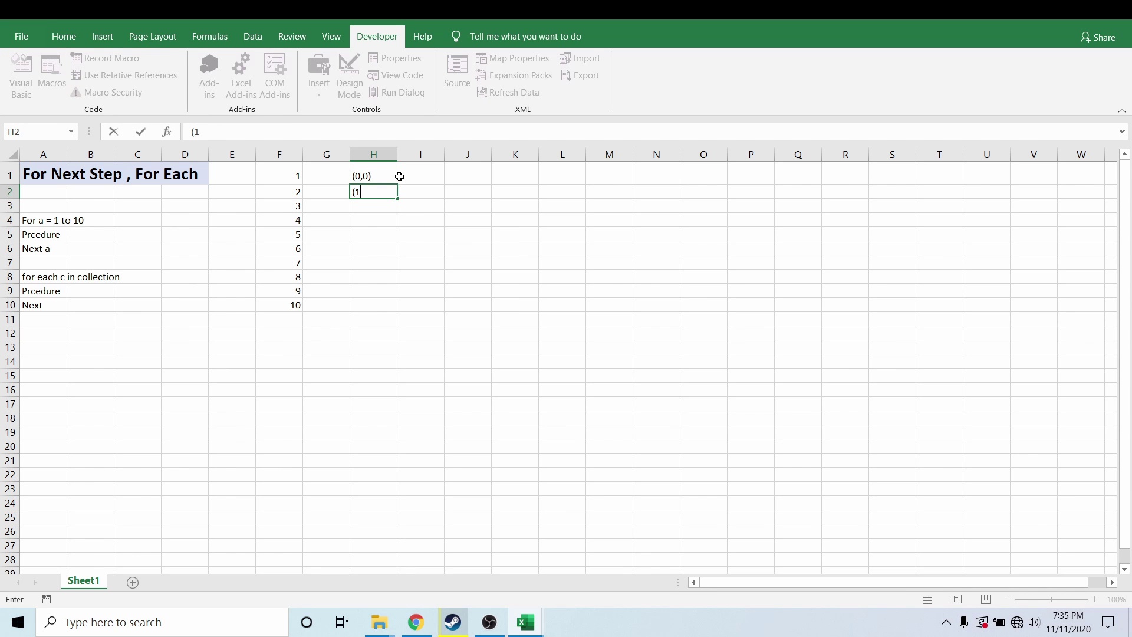
text(,0)
click(399, 176)
text(0,)
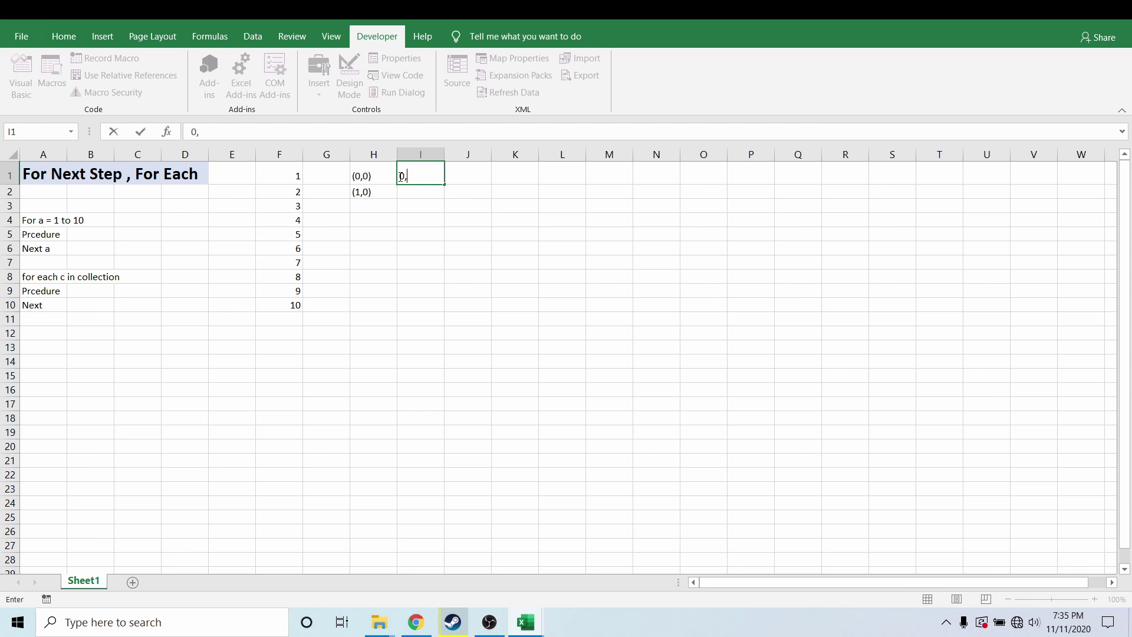
text(1))
key(Return)
click(401, 176)
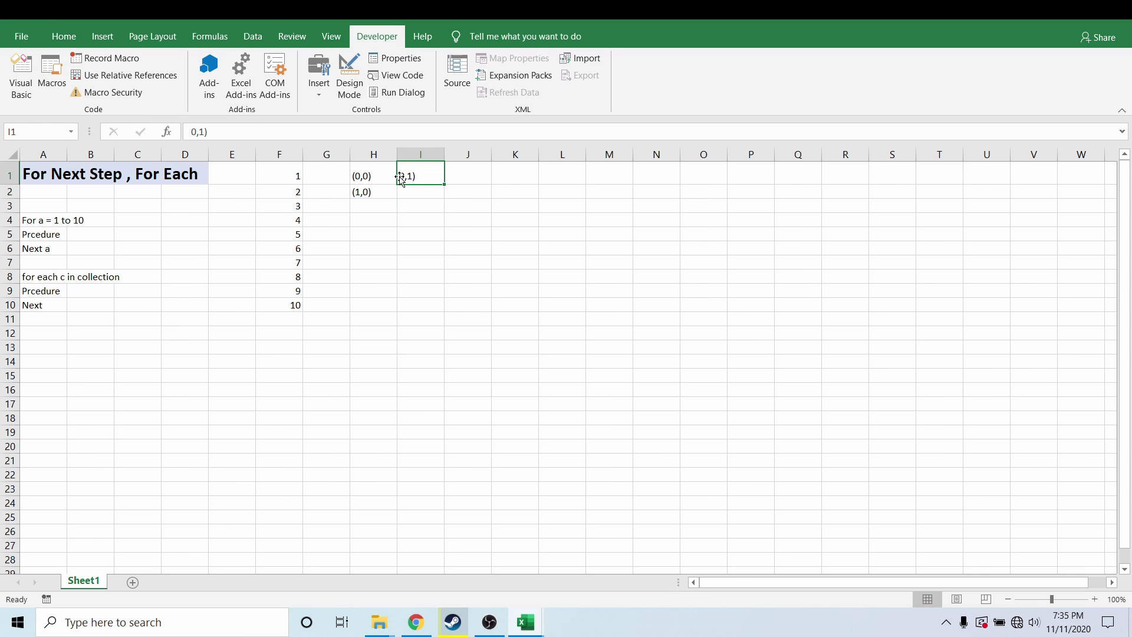
click(468, 220)
click(21, 75)
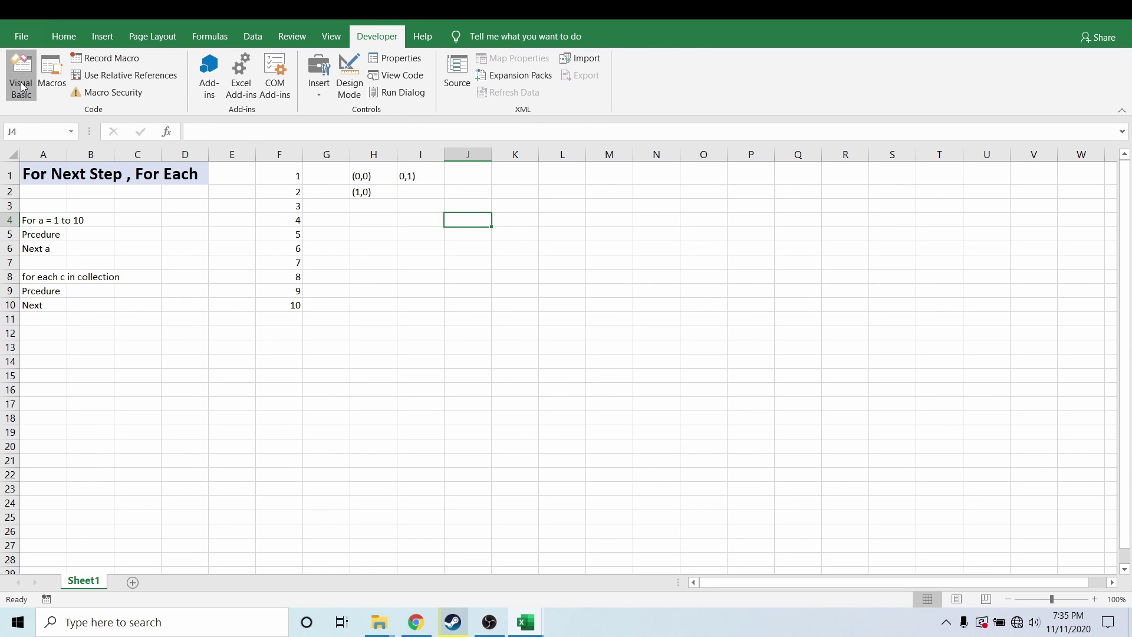
click(591, 170)
click(607, 156)
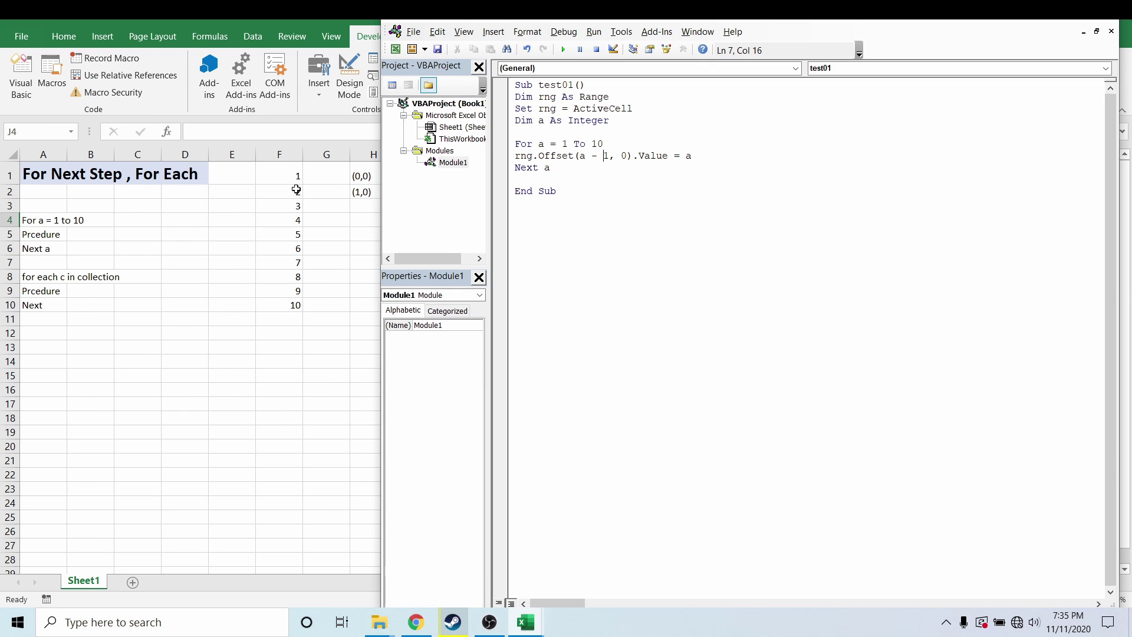
click(295, 191)
click(18, 89)
click(620, 156)
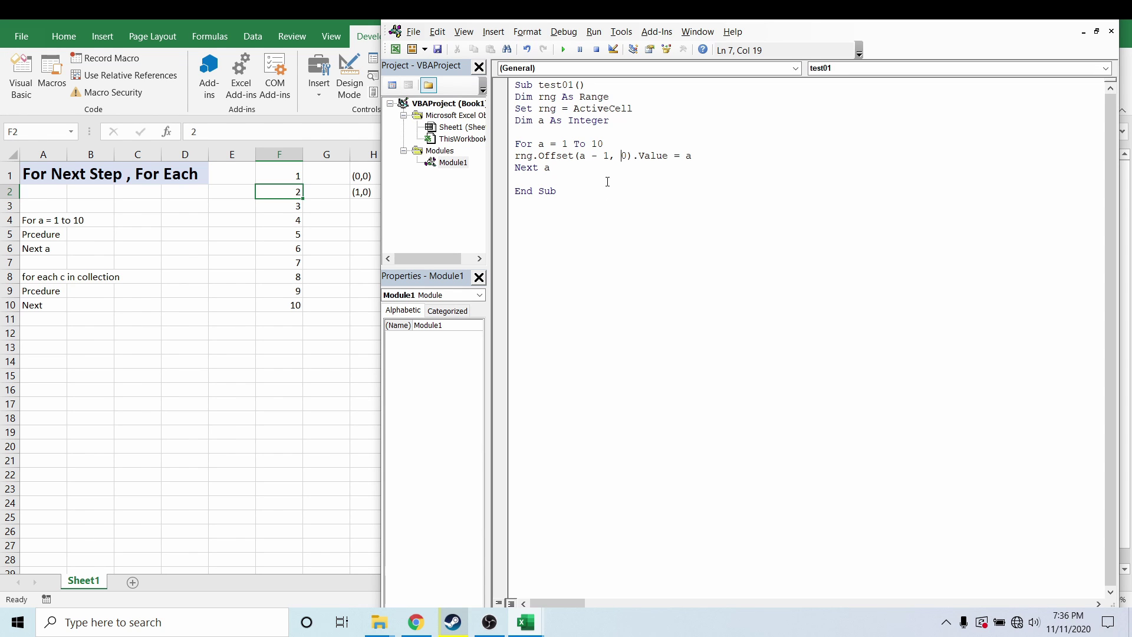
click(613, 146)
click(289, 177)
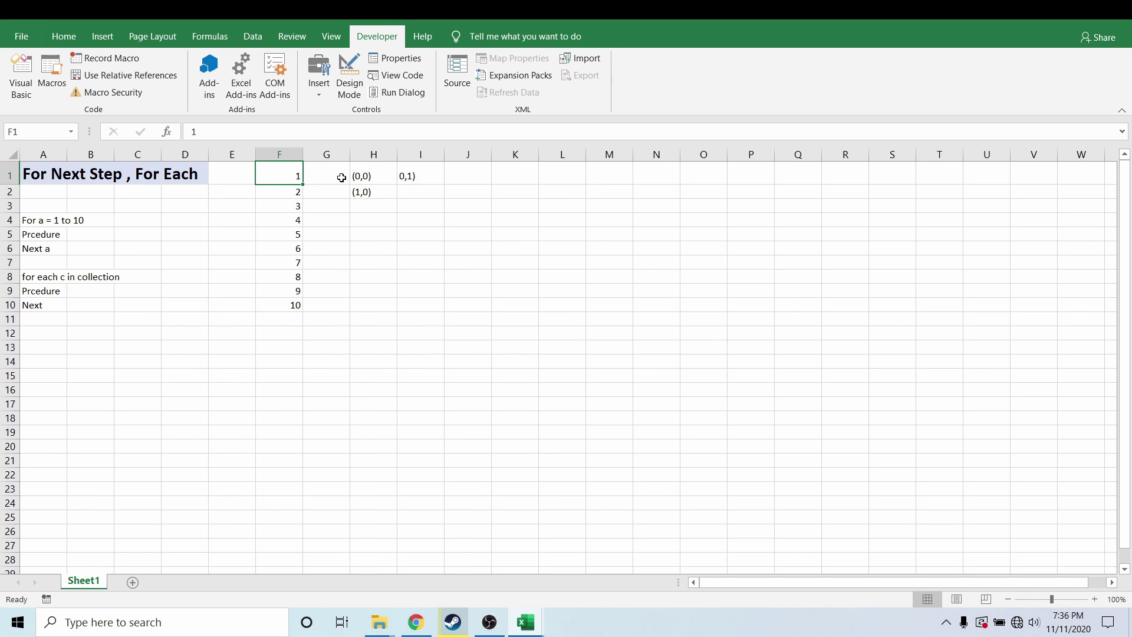
drag(341, 177, 442, 206)
click(506, 206)
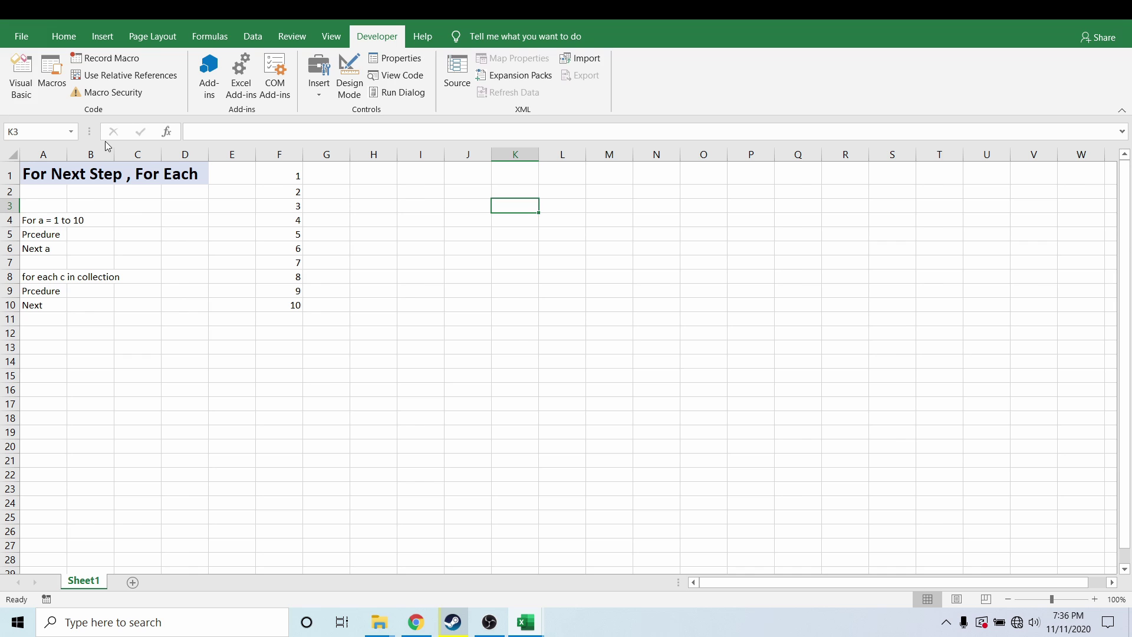
Add Step 2 to the For a = 1 To 10 line
click(20, 77)
text(s)
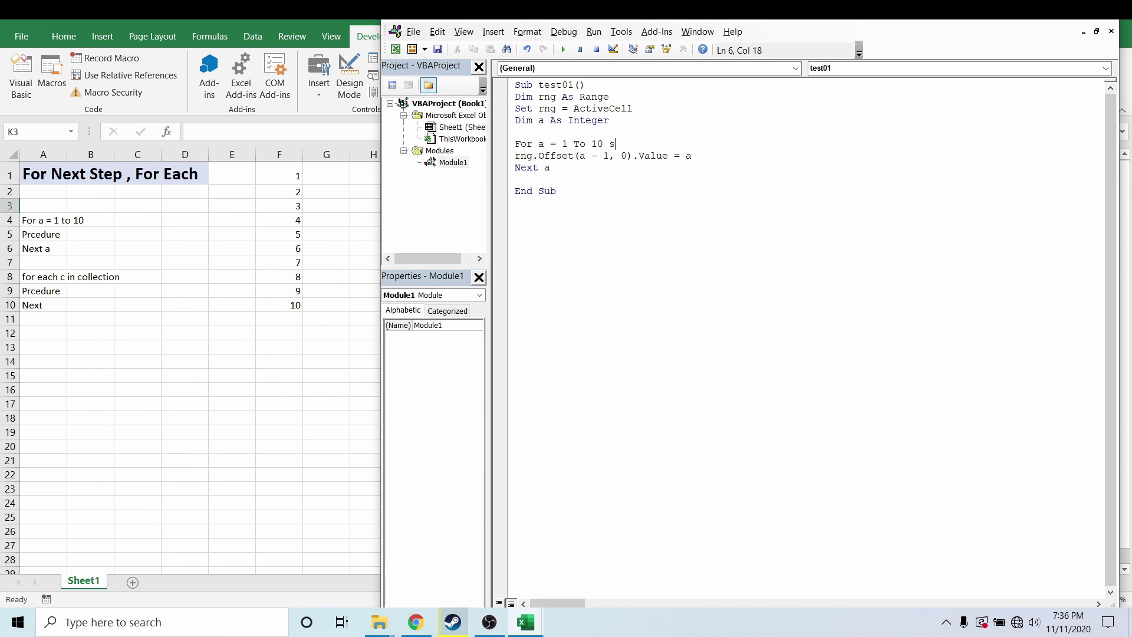
text(tep 2)
key(ctrl+End)
drag(667, 25, 695, 27)
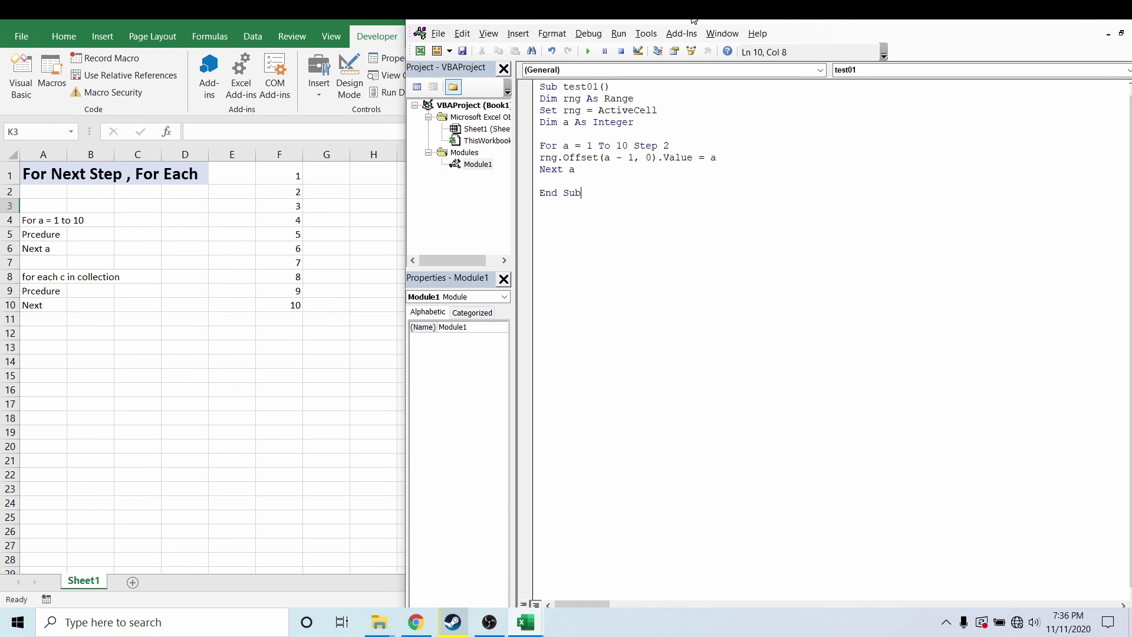
Run test01 from G1, writing 1, 3, 5, 7, 9 in alternate cells of column G
click(330, 177)
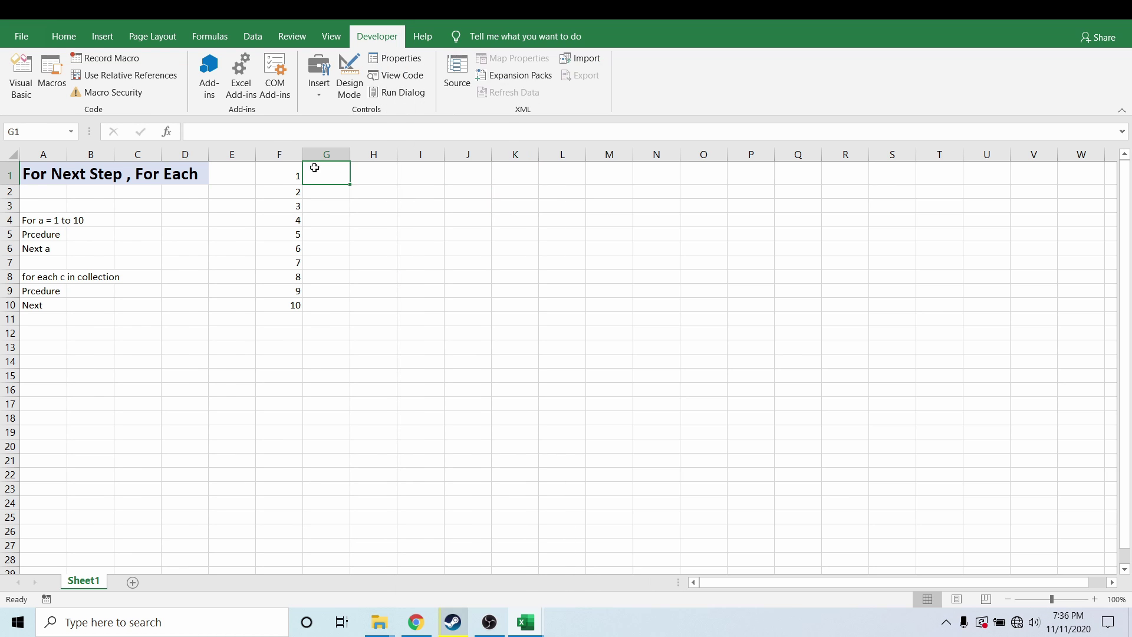
click(21, 74)
click(654, 158)
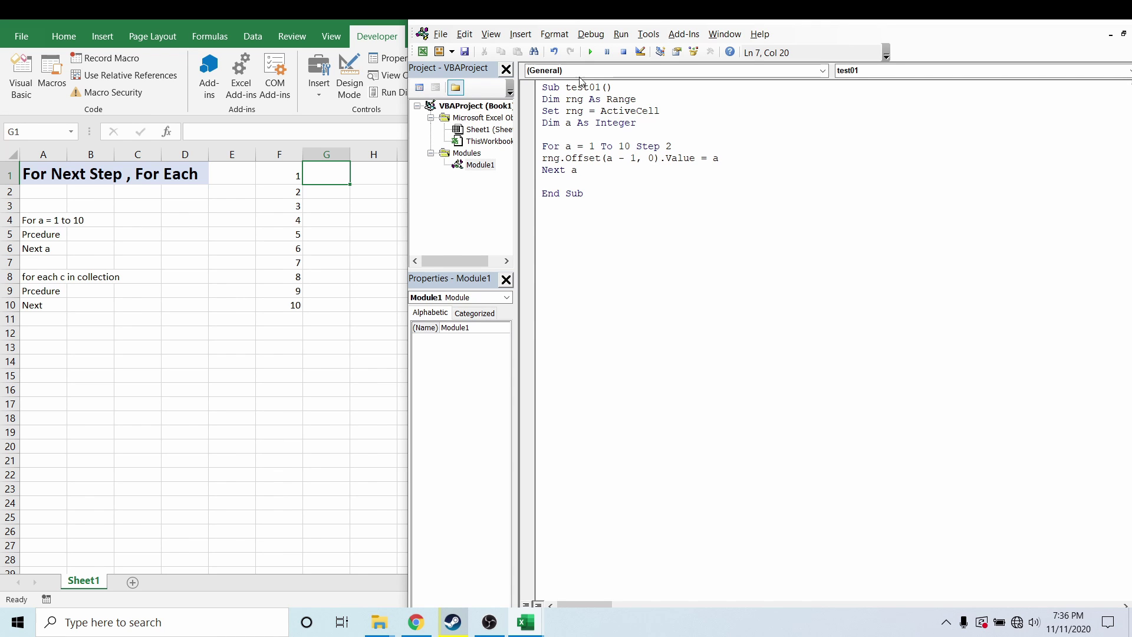
click(590, 53)
click(383, 182)
Change the loop start to 0 and run test01, which stops on an error
click(21, 77)
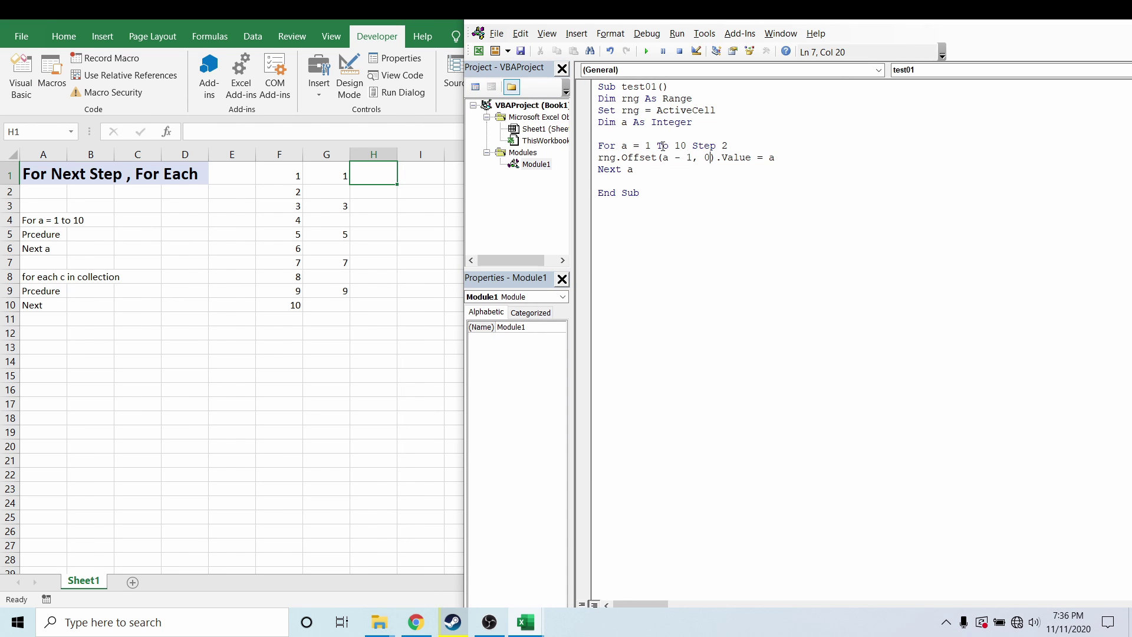
click(651, 146)
key(BackSpace)
text(0)
click(719, 170)
key(F5)
click(593, 285)
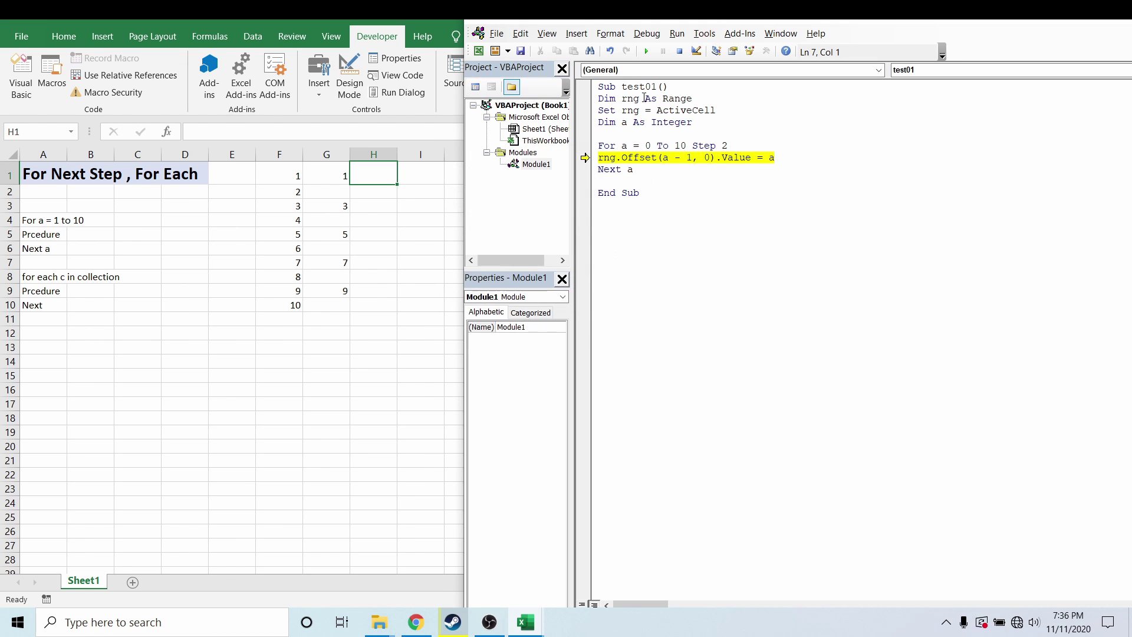
key(F5)
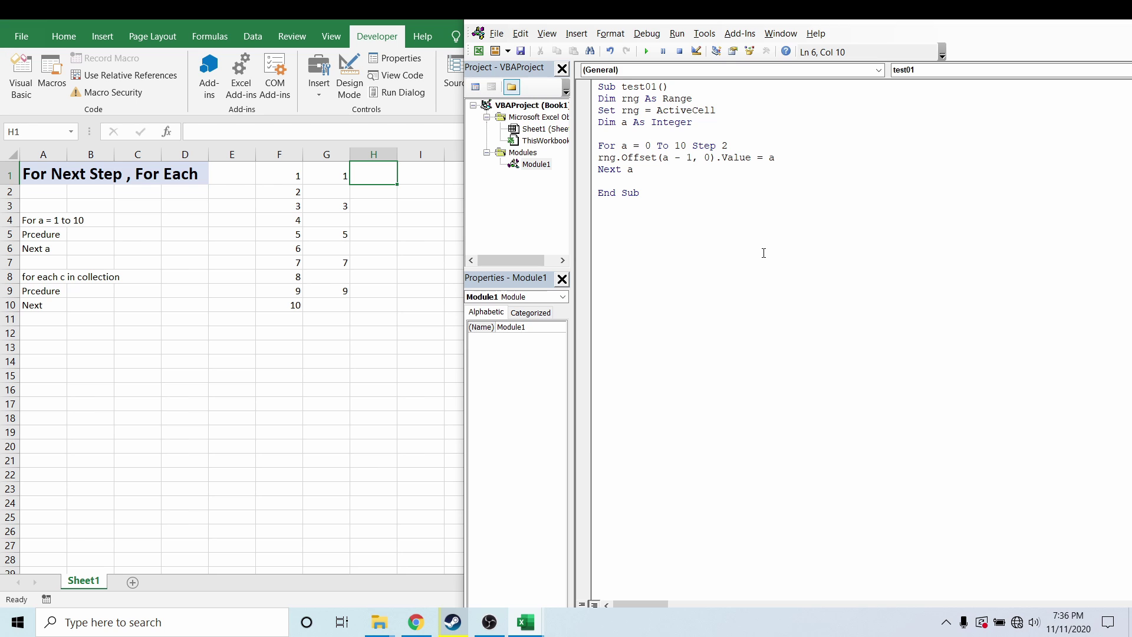
Drop '- 1' from Offset, run to fill H with 0, 2, 4, 6, 8, 10, and reset the start to 1
click(691, 158)
key(BackSpace)
key(BackSpace)
key(BackSpace)
click(693, 145)
key(F5)
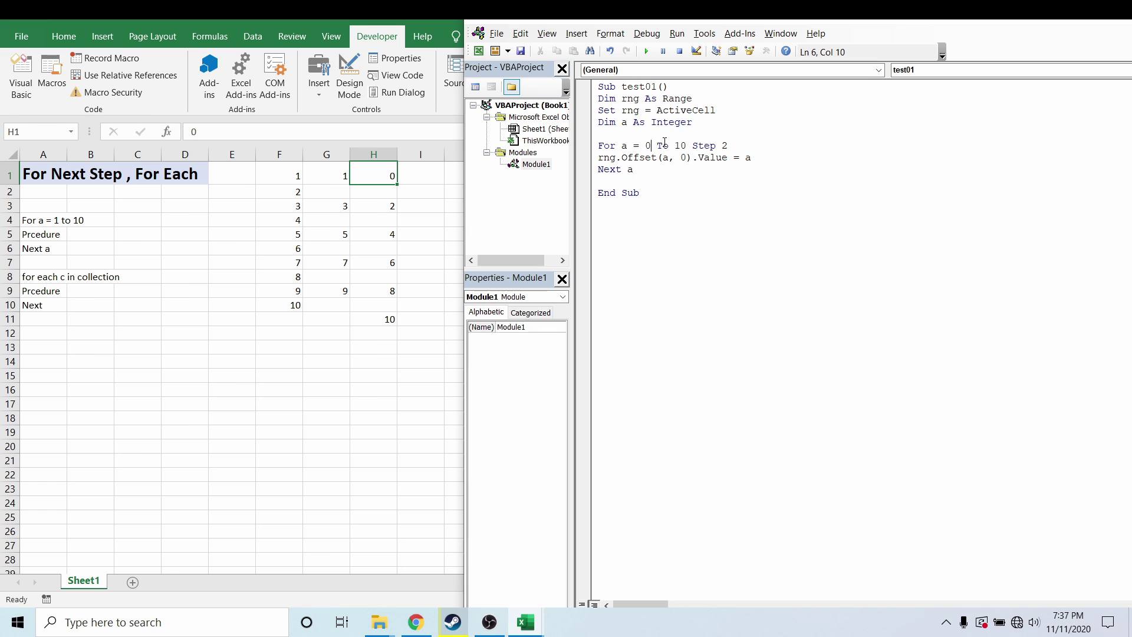
key(BackSpace)
text(1)
Restore 'a - 1' in Offset and start a new If line above it
click(668, 160)
text(-1)
click(734, 146)
key(Return)
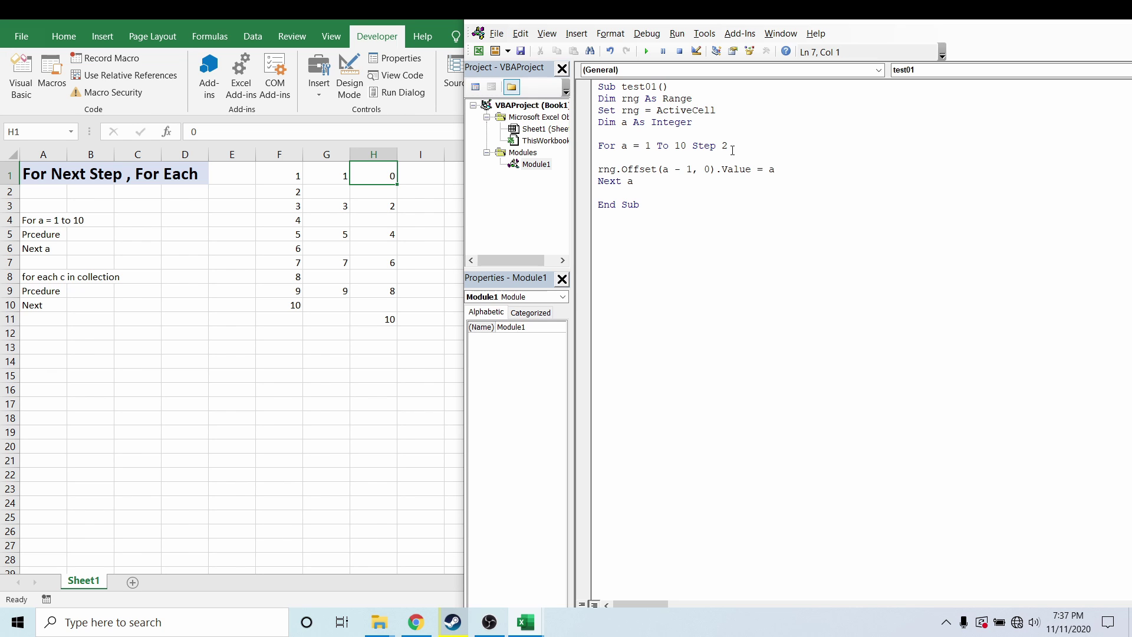
text(if)
key(Tab)
click(611, 171)
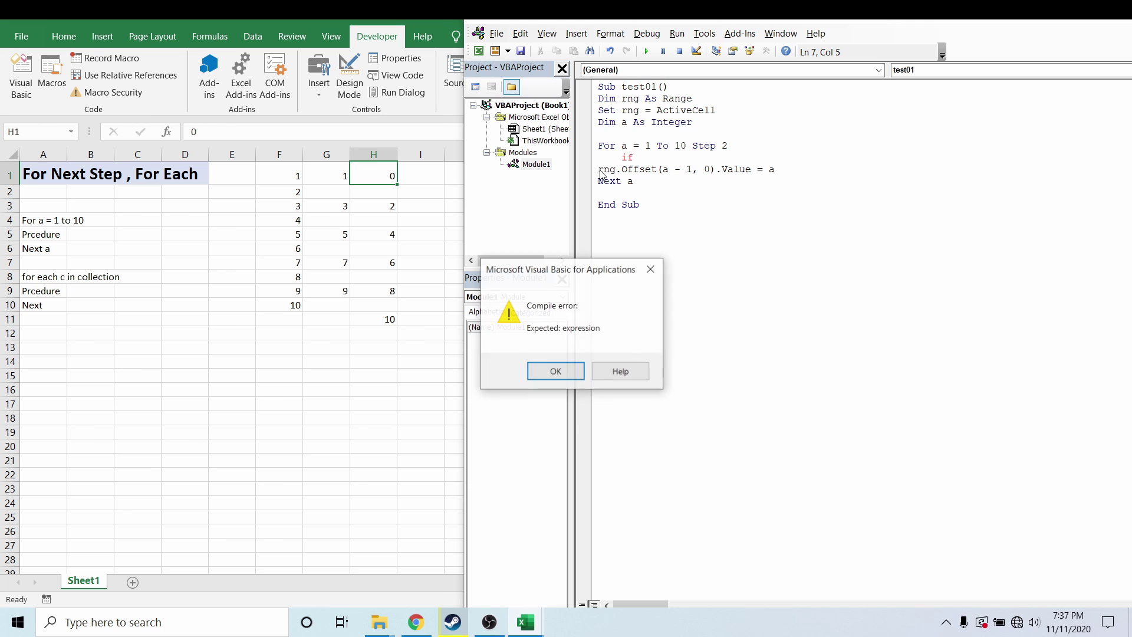
key(Return)
click(597, 171)
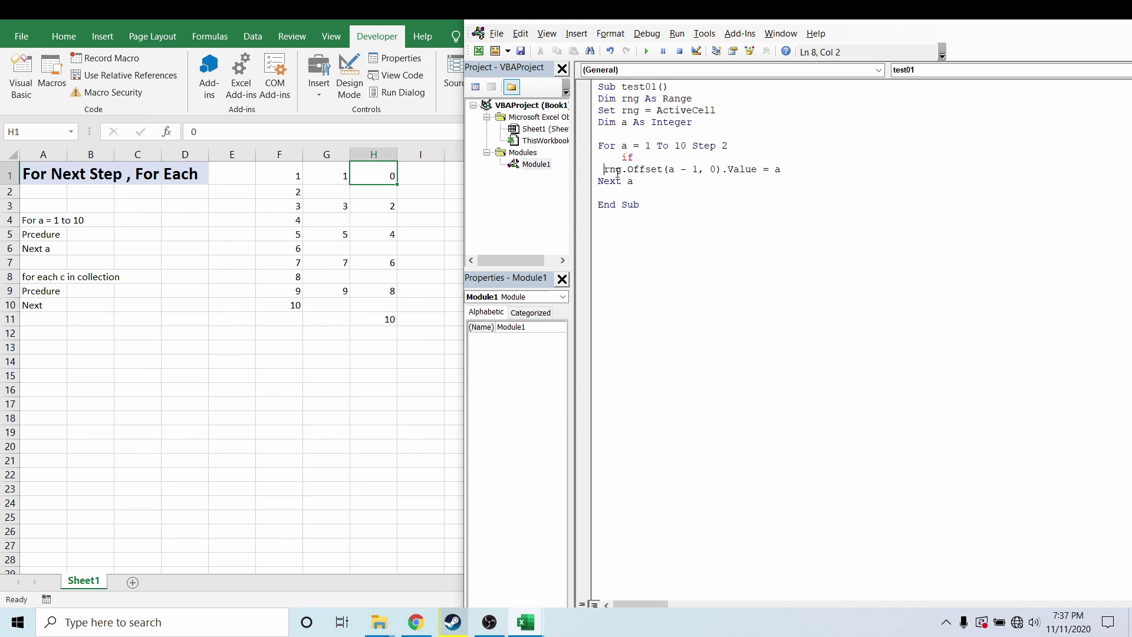
click(682, 157)
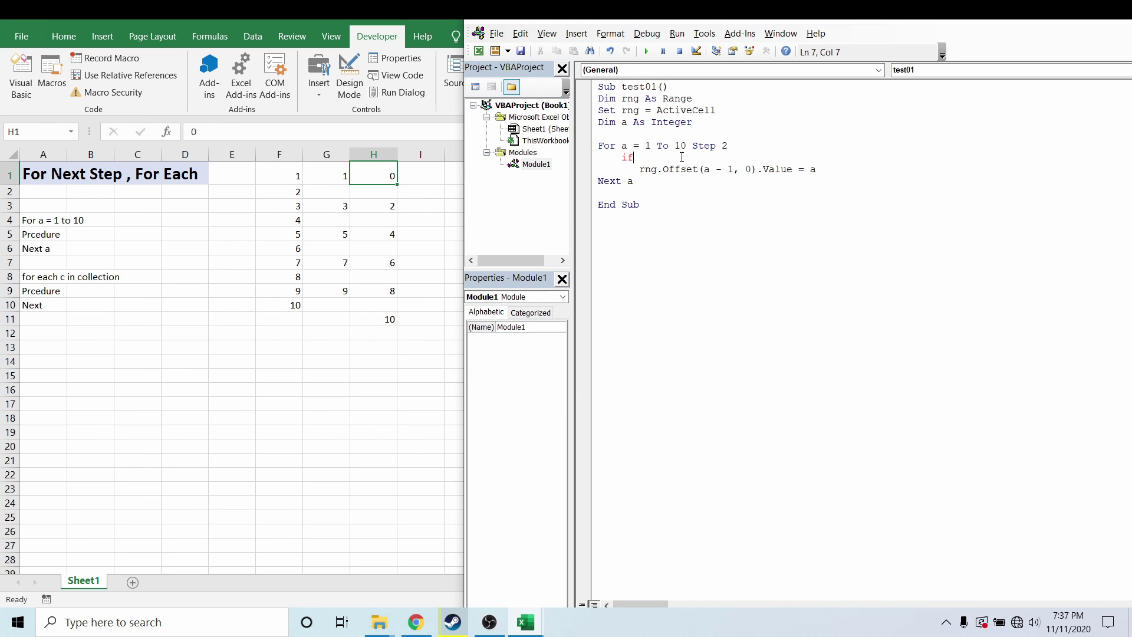
Complete the condition as If a Mod 2 = 0 Then
text(a)
text( mo)
text(f)
key(BackSpace)
text(d)
text( 2 =)
text(0)
key(BackSpace)
text(0 then)
Add End If below the Offset line to close the block
click(827, 176)
click(854, 168)
key(Return)
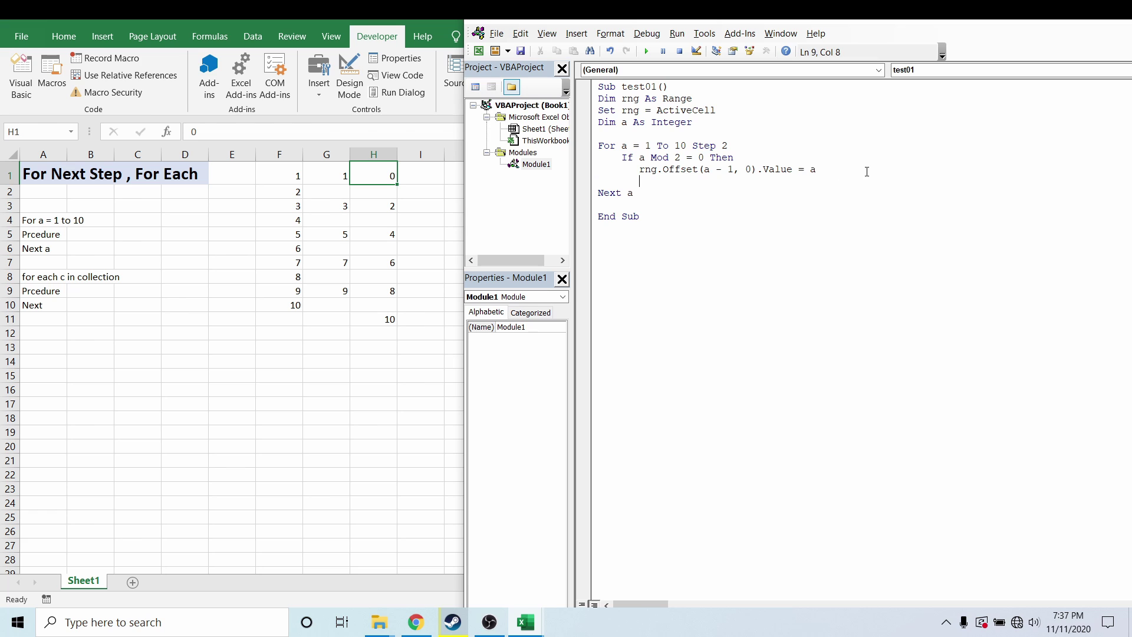
text(en)
text(d if)
click(911, 203)
click(775, 172)
Select I1 as the starting cell and return to test01 in the editor
click(428, 177)
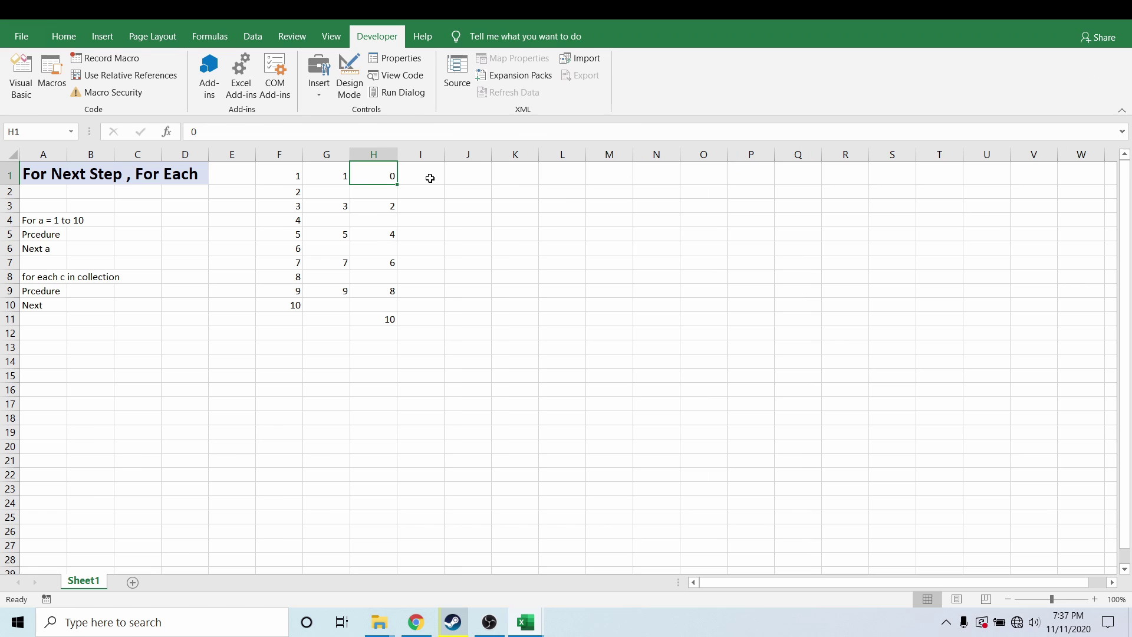
click(22, 75)
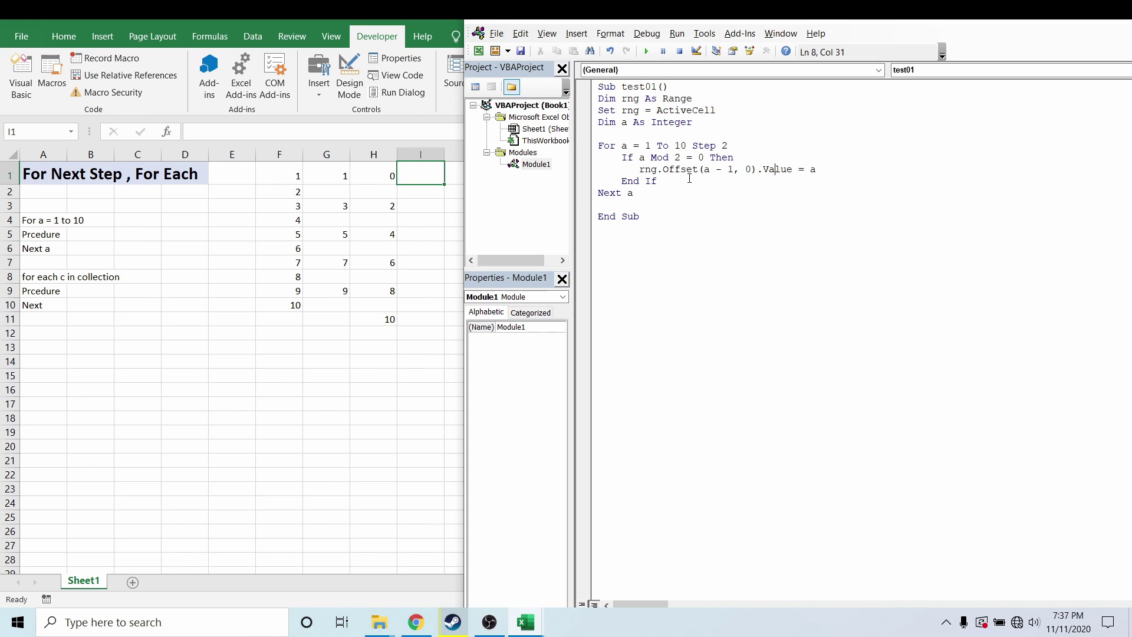
click(687, 170)
click(681, 157)
drag(755, 24, 798, 32)
click(731, 177)
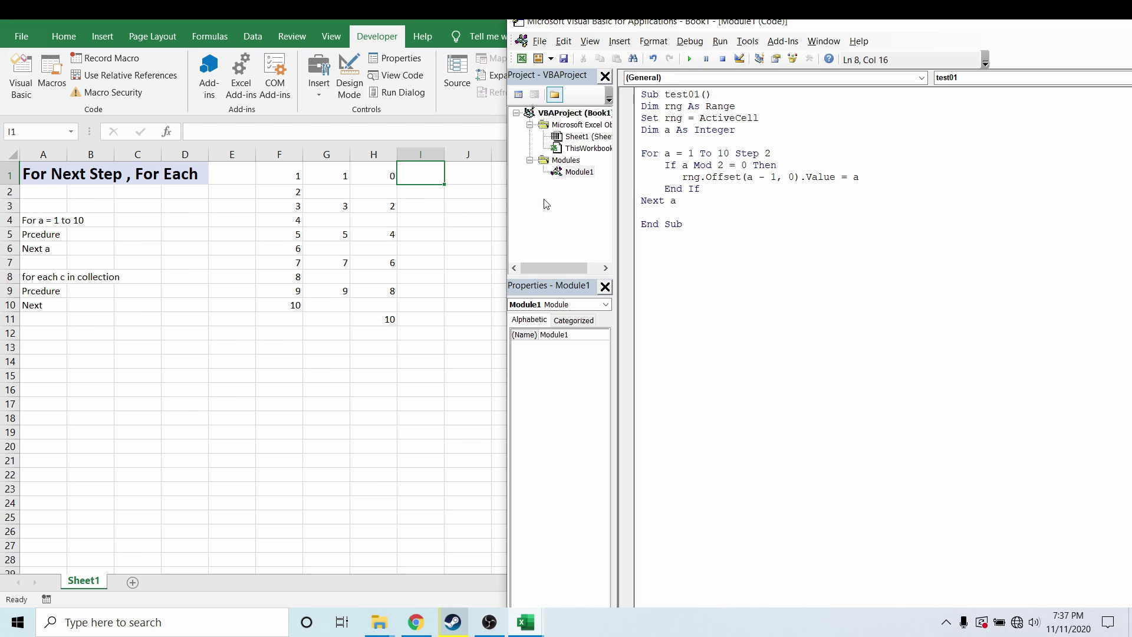
Delete Step 2 and run test01, putting 2, 4, 6, 8, 10 into I2, I4, I6, I8, I10
drag(774, 154, 734, 153)
key(BackSpace)
click(736, 177)
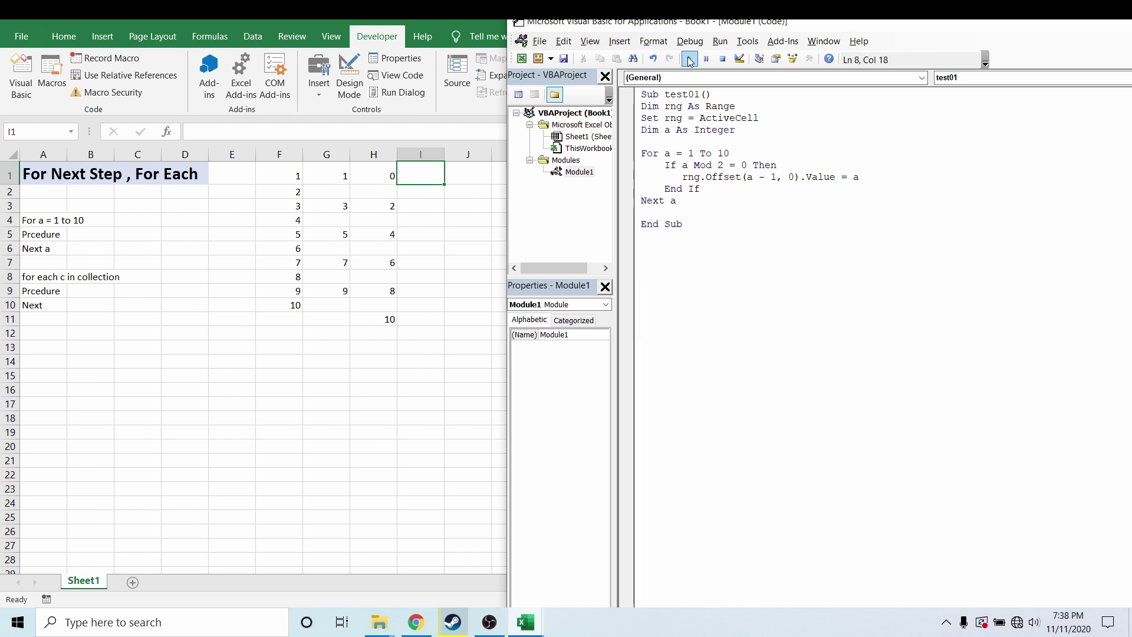
click(690, 59)
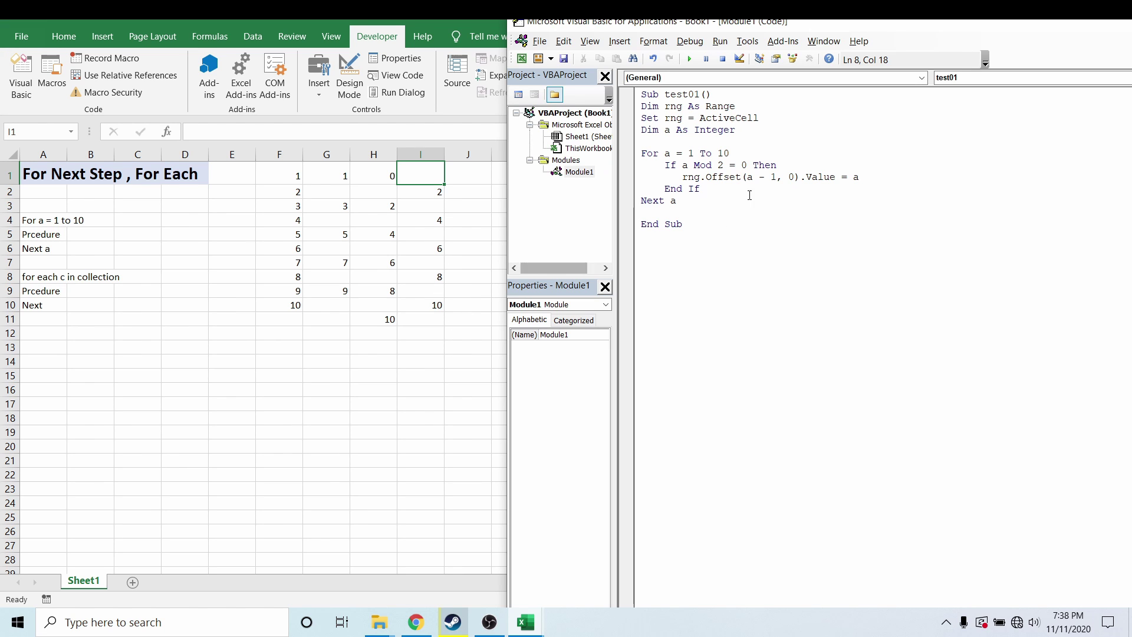
Review the Offset and Next a lines, then open and dismiss the Insert menu
click(754, 177)
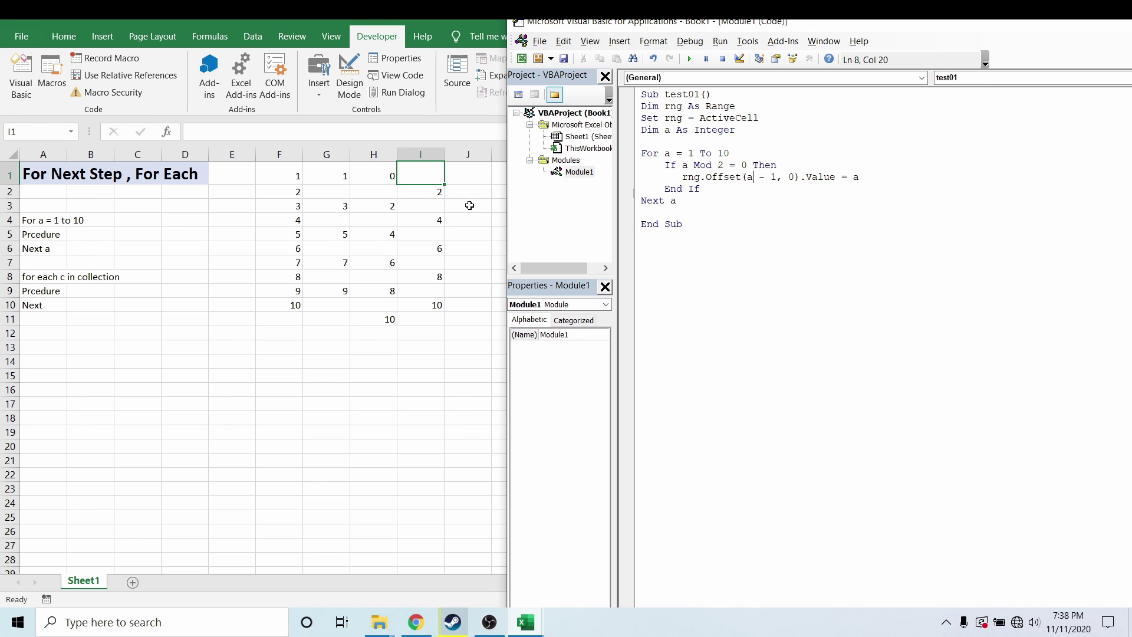
click(725, 201)
click(551, 59)
click(772, 166)
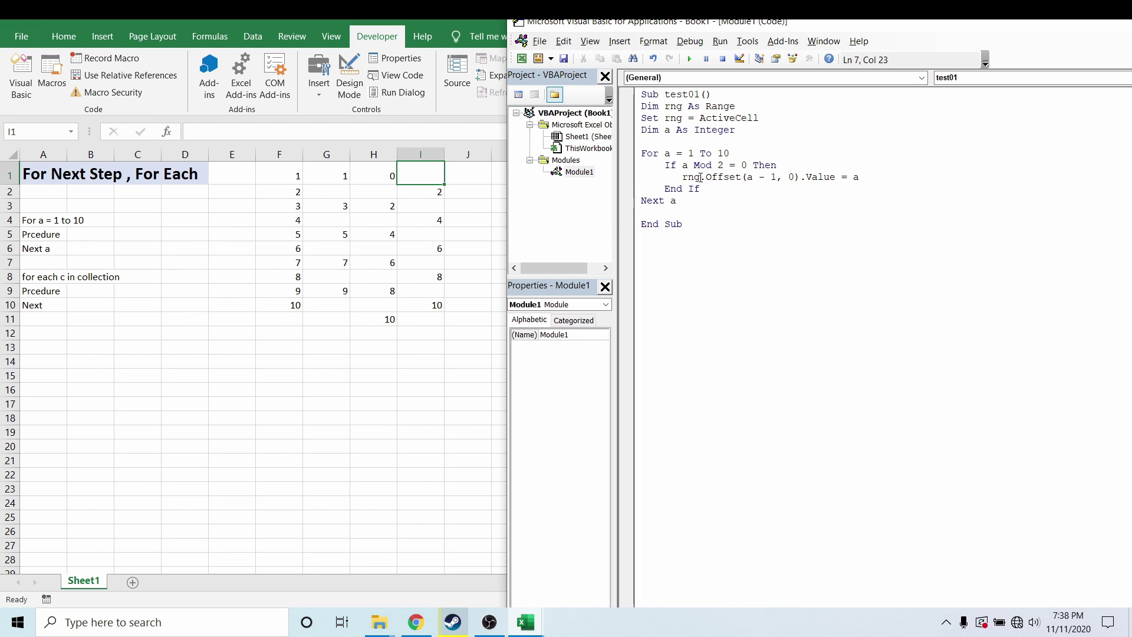
Delete the If and End If lines and change the loop to For a = 10 To 1
drag(778, 167, 653, 166)
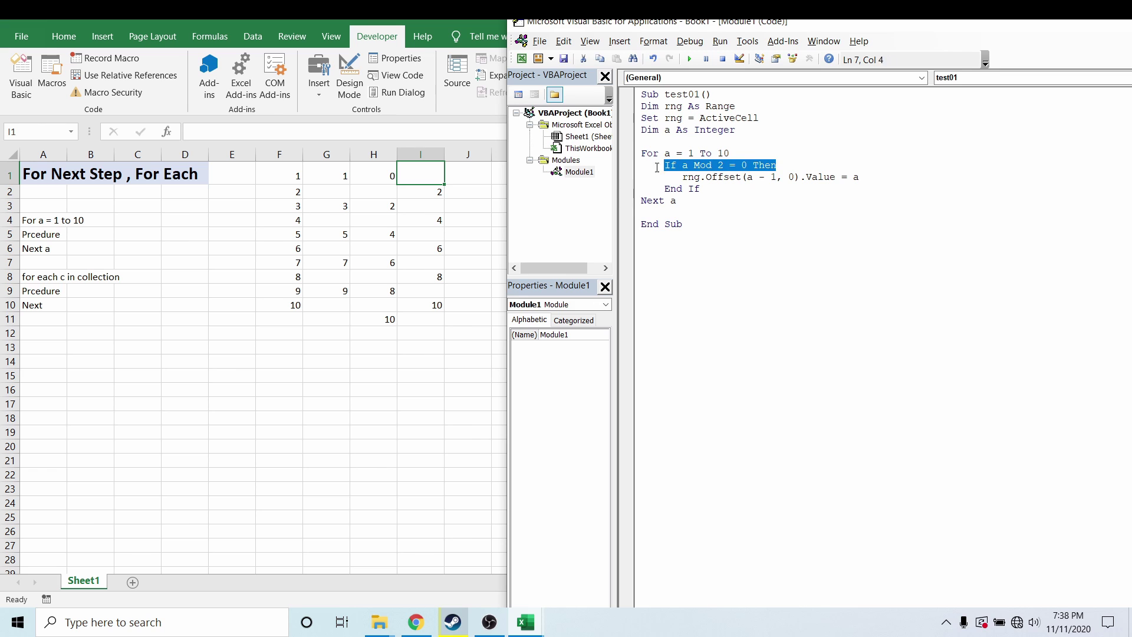
key(Delete)
drag(718, 189, 647, 190)
key(Delete)
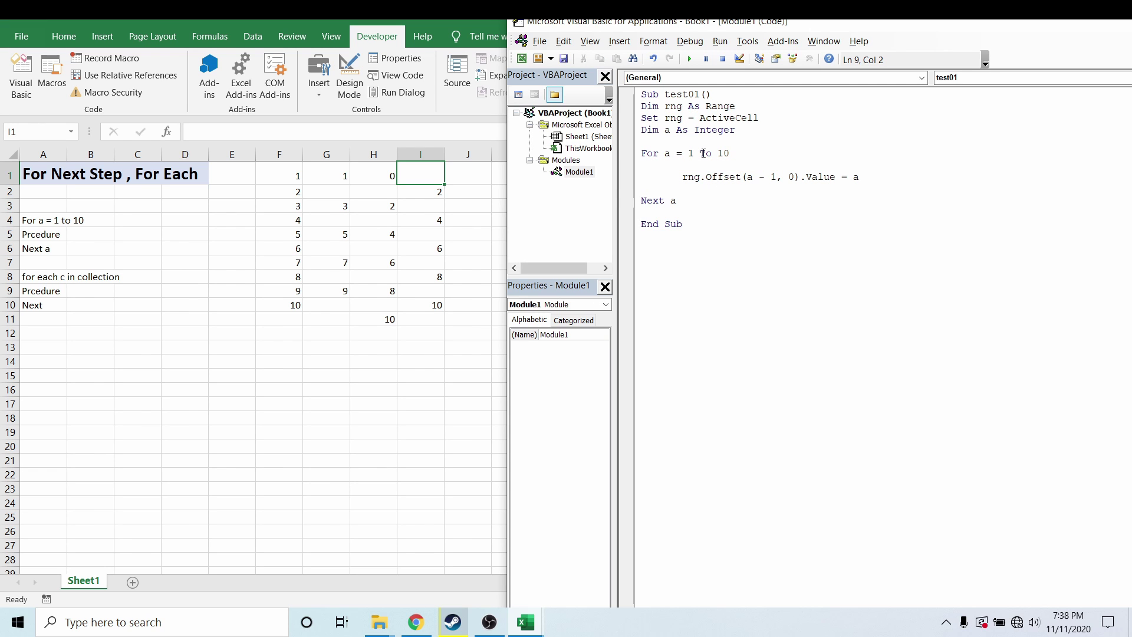
click(697, 153)
text(0)
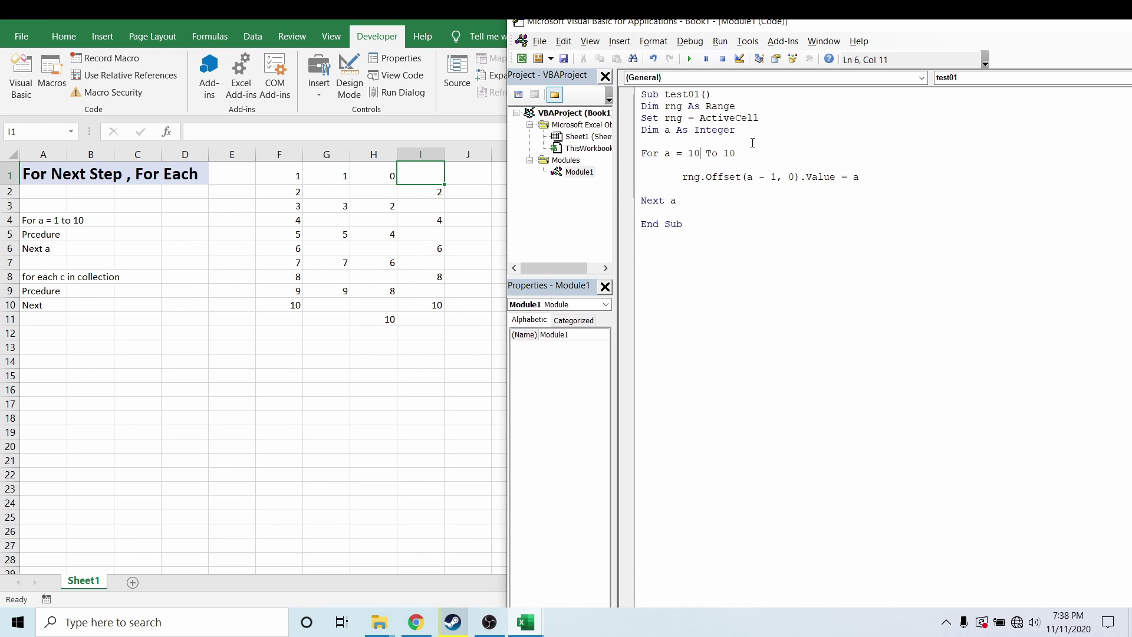
click(744, 147)
key(BackSpace)
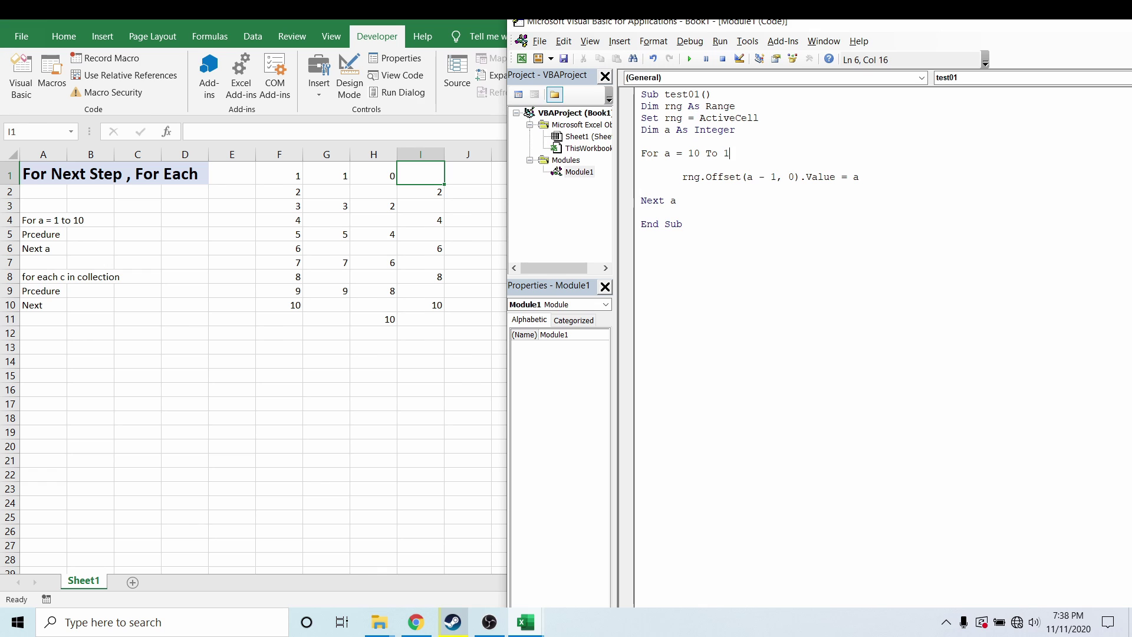
Change the row offset to Offset(10 - a, 0)
click(777, 178)
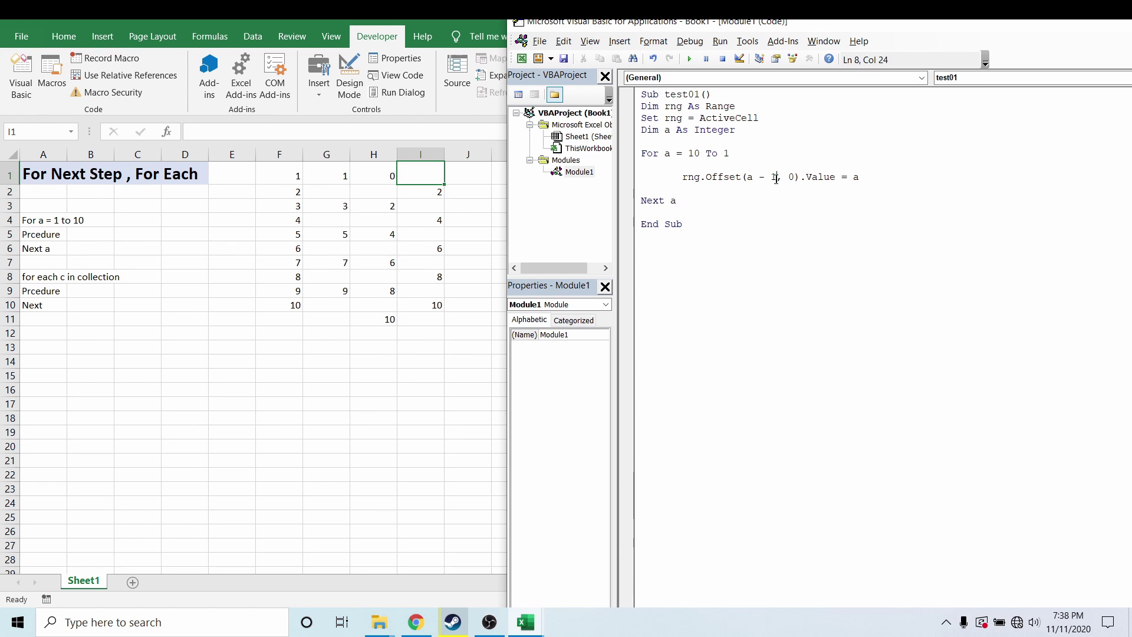
key(BackSpace)
key(BackSpace)
key(BackSpace)
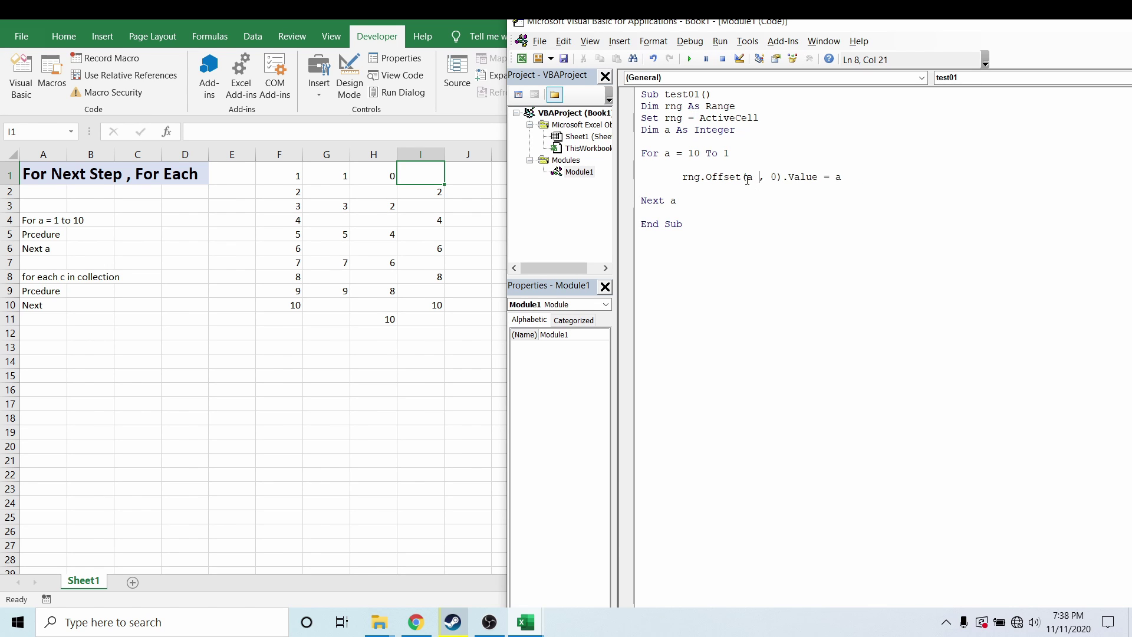
key(BackSpace)
key(Left)
text(10-)
click(944, 261)
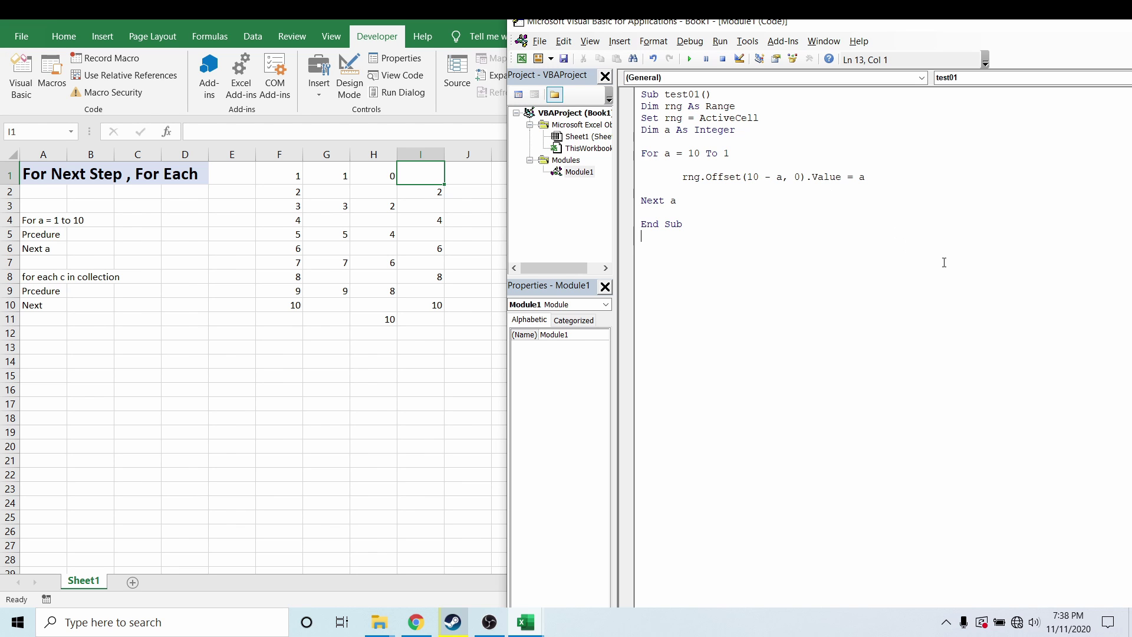
Select J1 as the starting cell and return to the Offset line in the editor
click(454, 180)
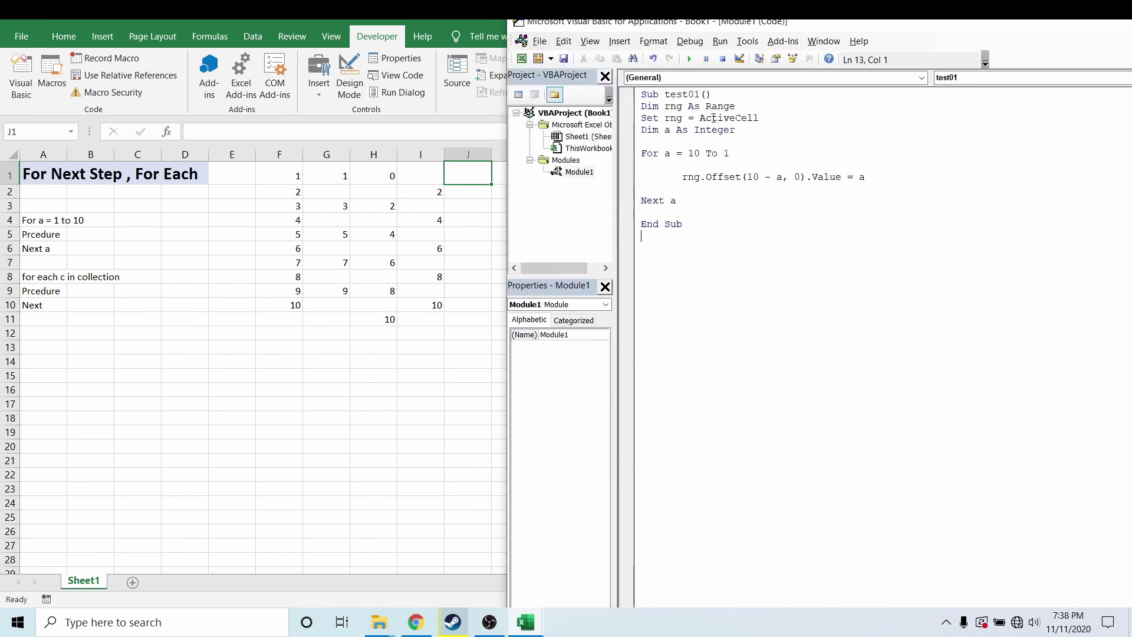
click(21, 76)
drag(895, 27, 911, 27)
click(863, 175)
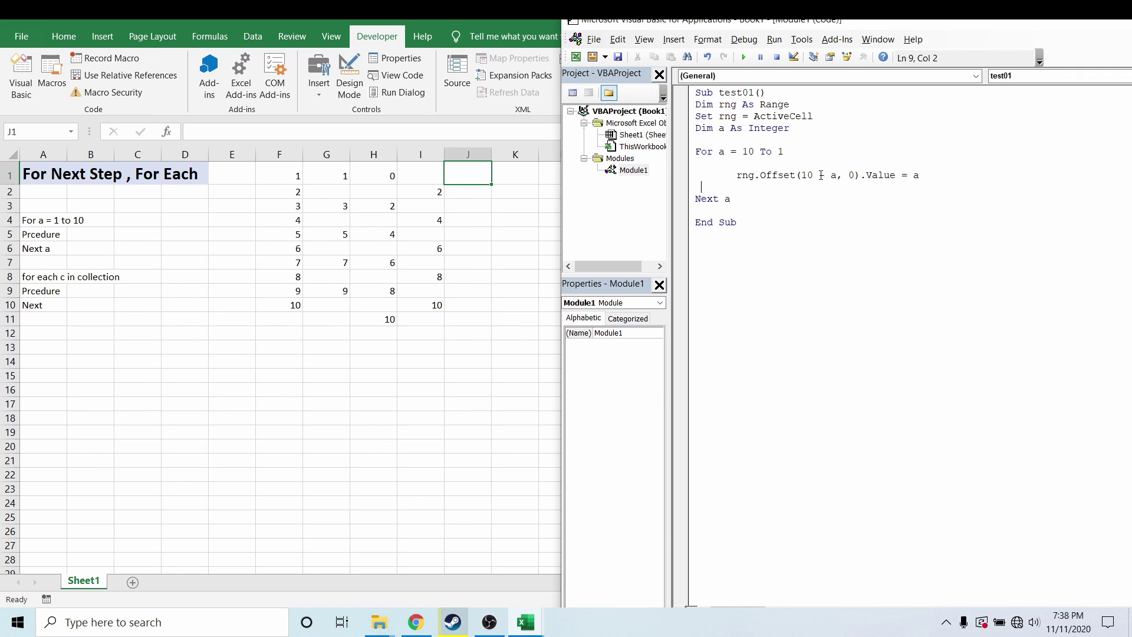
Add Step -1 to the For line and run test01, filling J1:J10 with 10 down to 1
click(802, 152)
text(s)
text(tep -1)
click(923, 243)
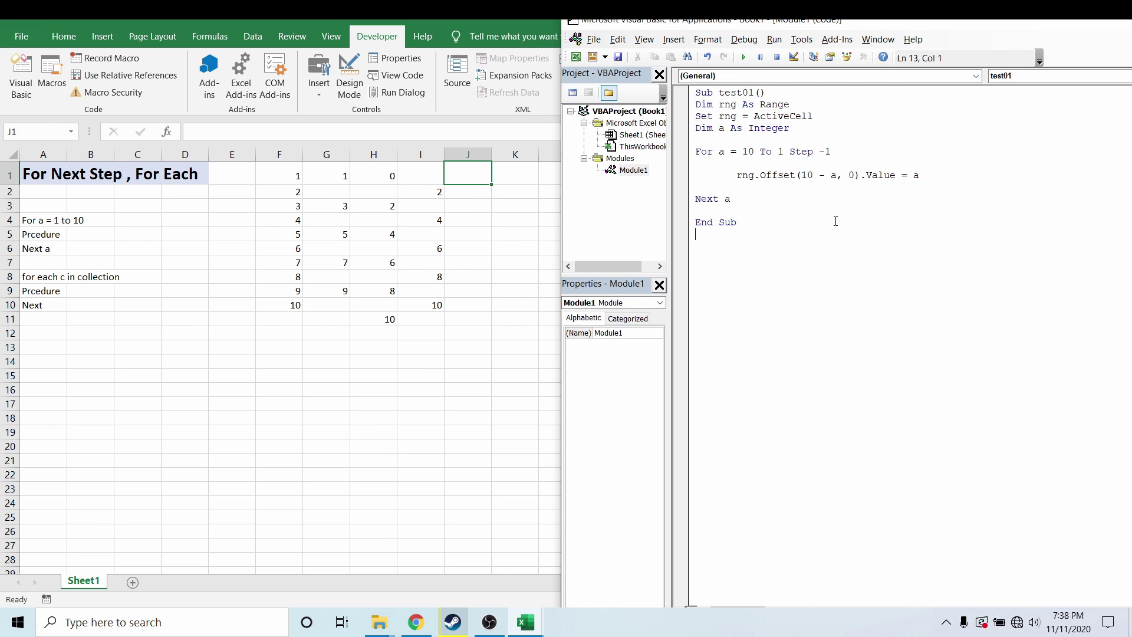
click(807, 175)
key(F5)
click(771, 253)
click(605, 57)
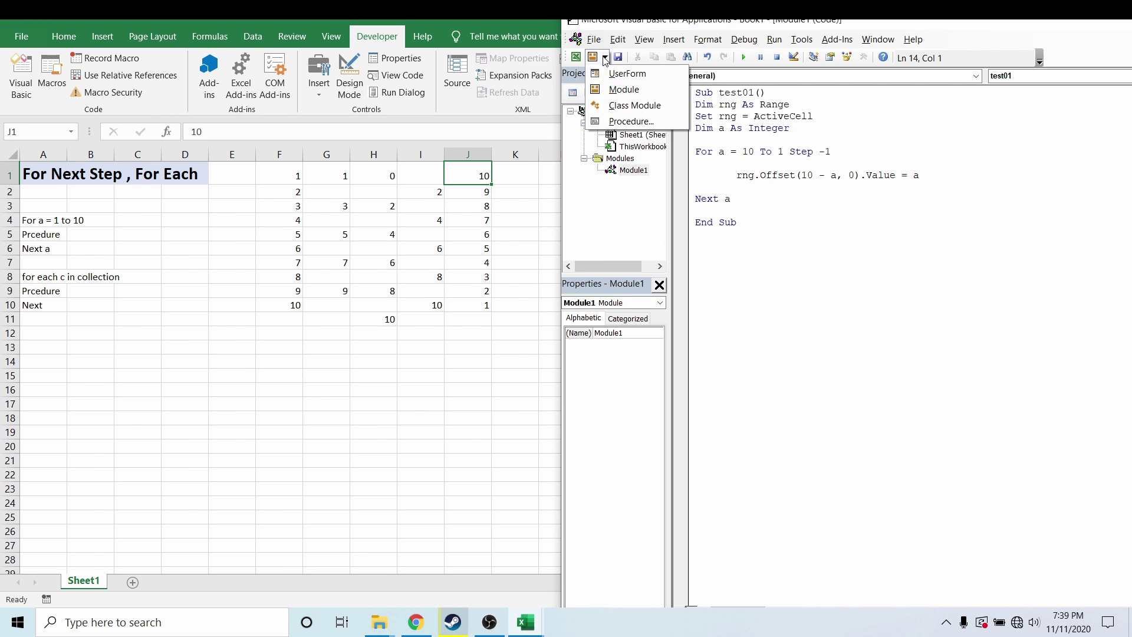
Insert a new module with Sub test02 whose first line is Dim c As workshhet
click(624, 89)
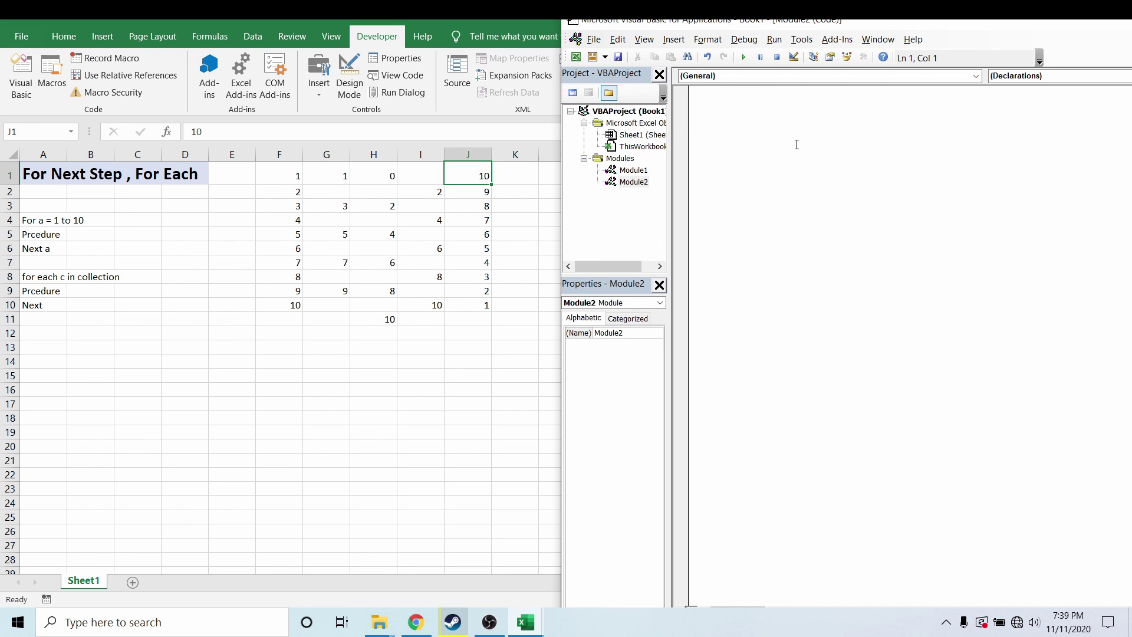
text(s)
text(ub t)
text(est02()
key(Return)
text(dim )
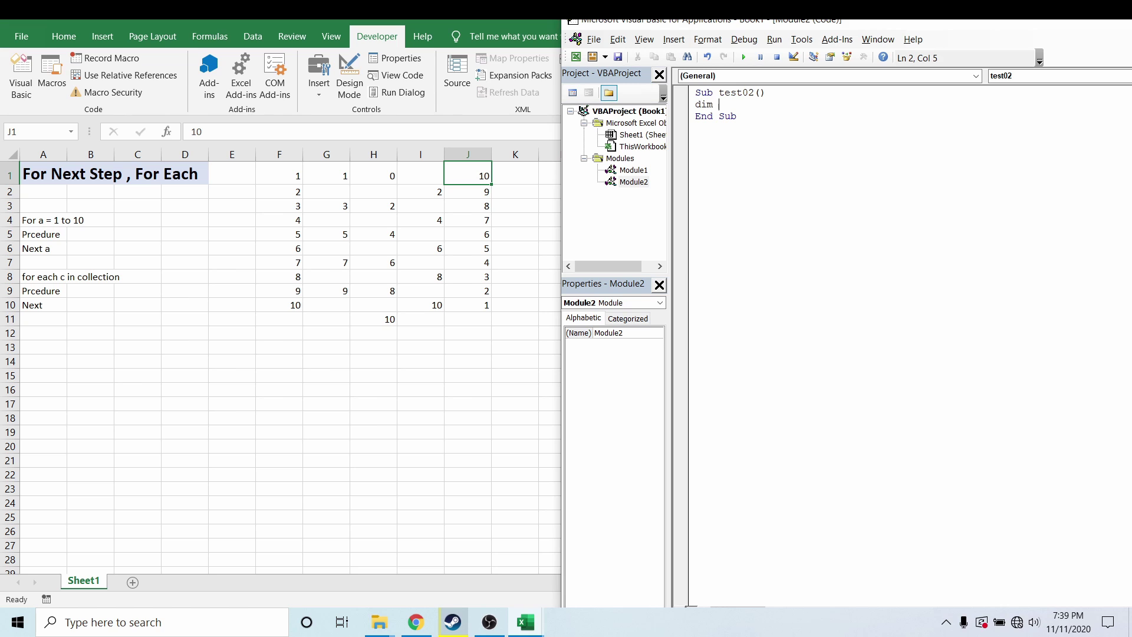
text(c as wo)
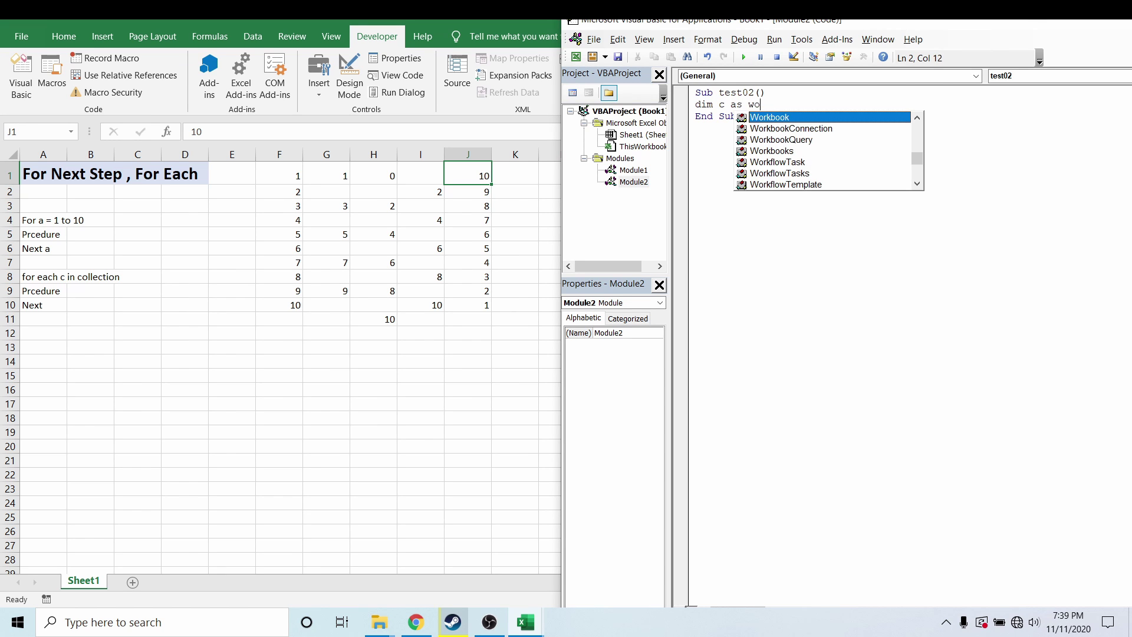
text(rkshhet)
key(Return)
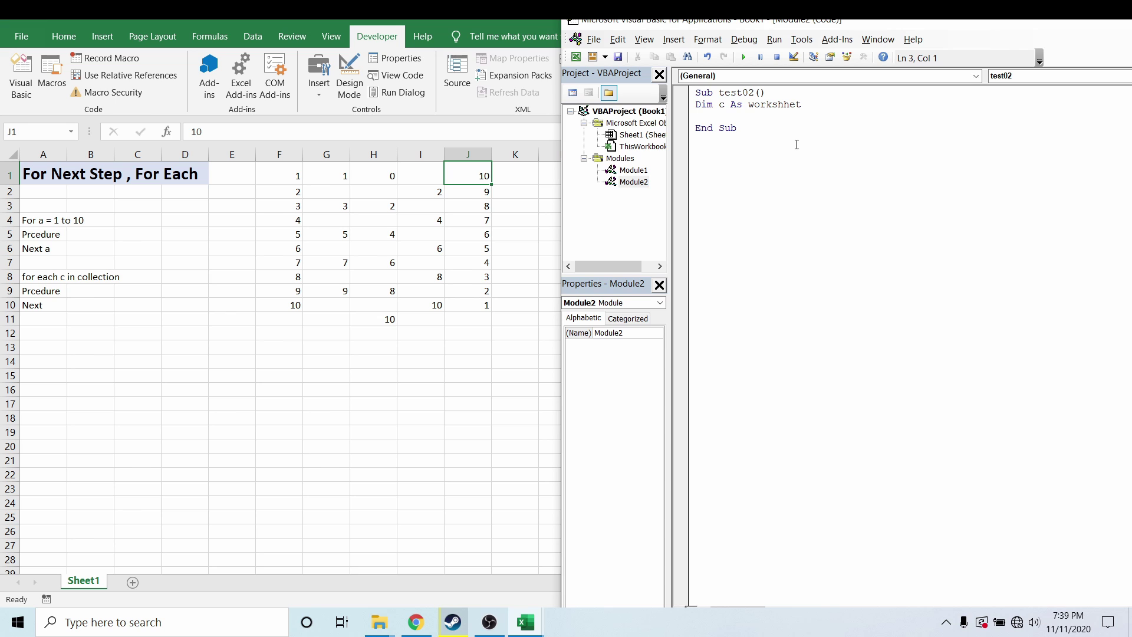
Add the loop For Each c In thiswork.Sheets with Cells(c.Index, "K") = c.Name inside
text(for e)
text(ach c)
text( in t)
text(hiswor)
text(k.)
text(sh)
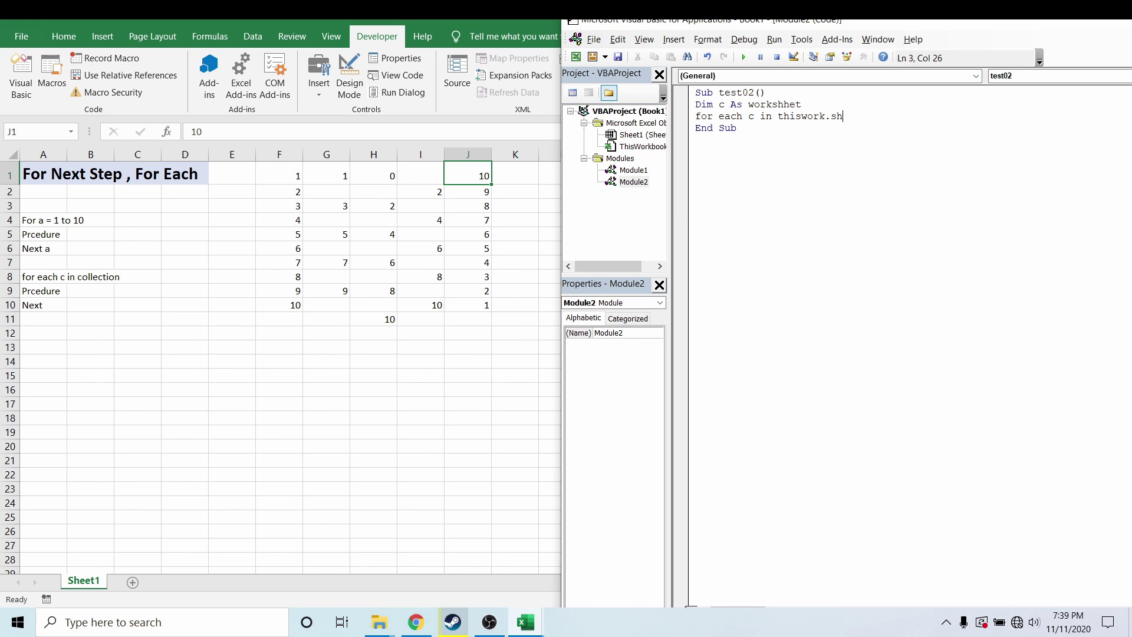
text(eets)
key(Return)
text(ce)
text(lls()
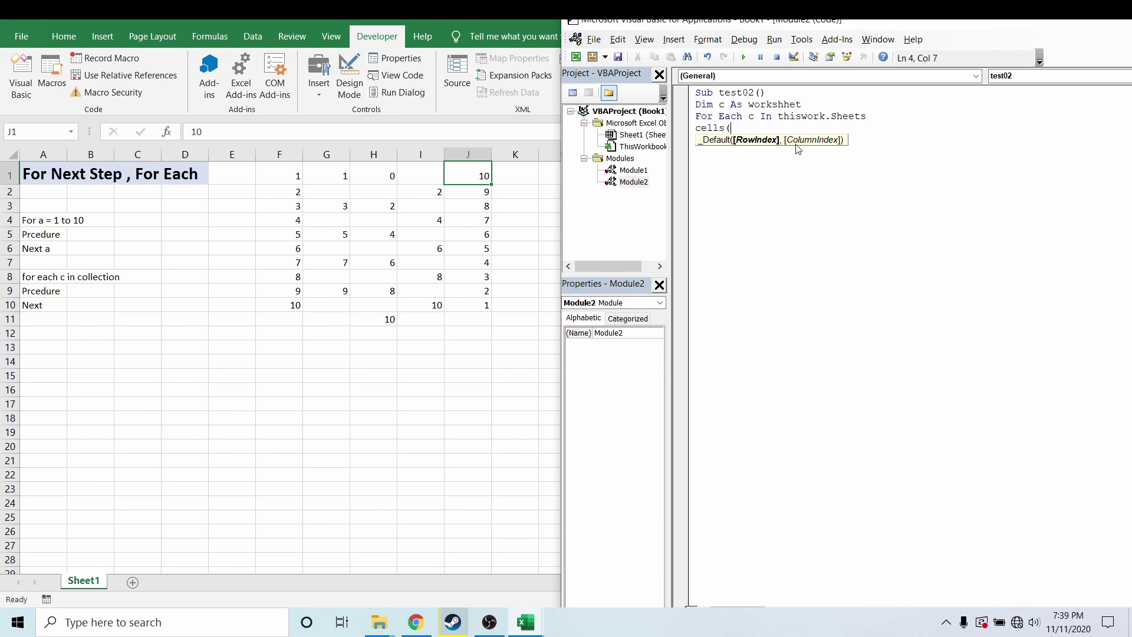
text(c.)
text(index)
text(,)
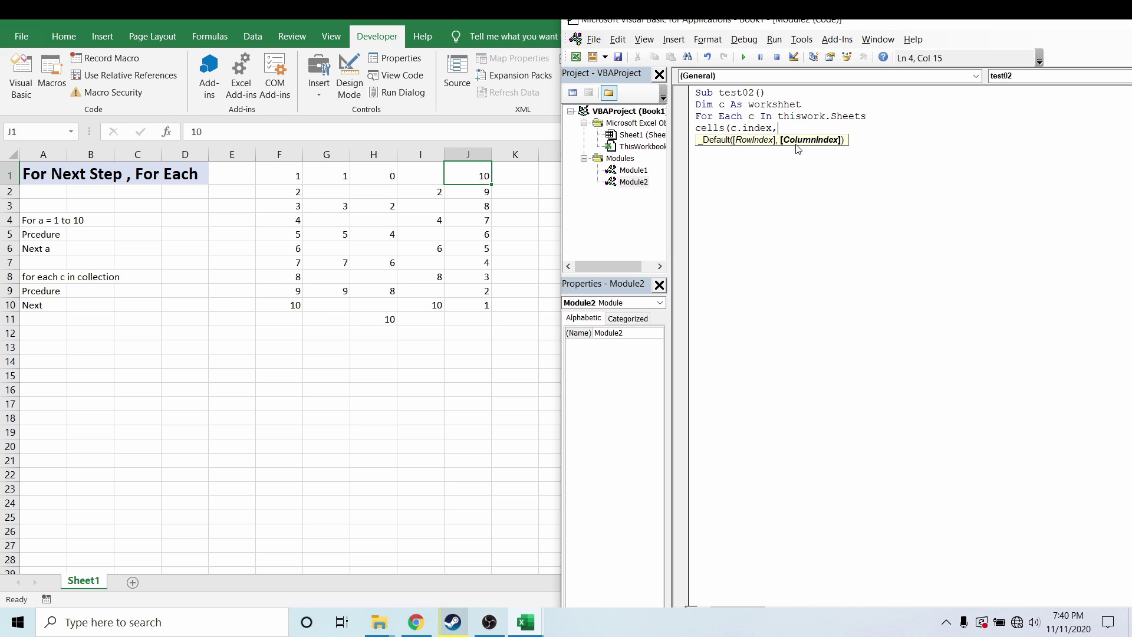
text("K)
text())
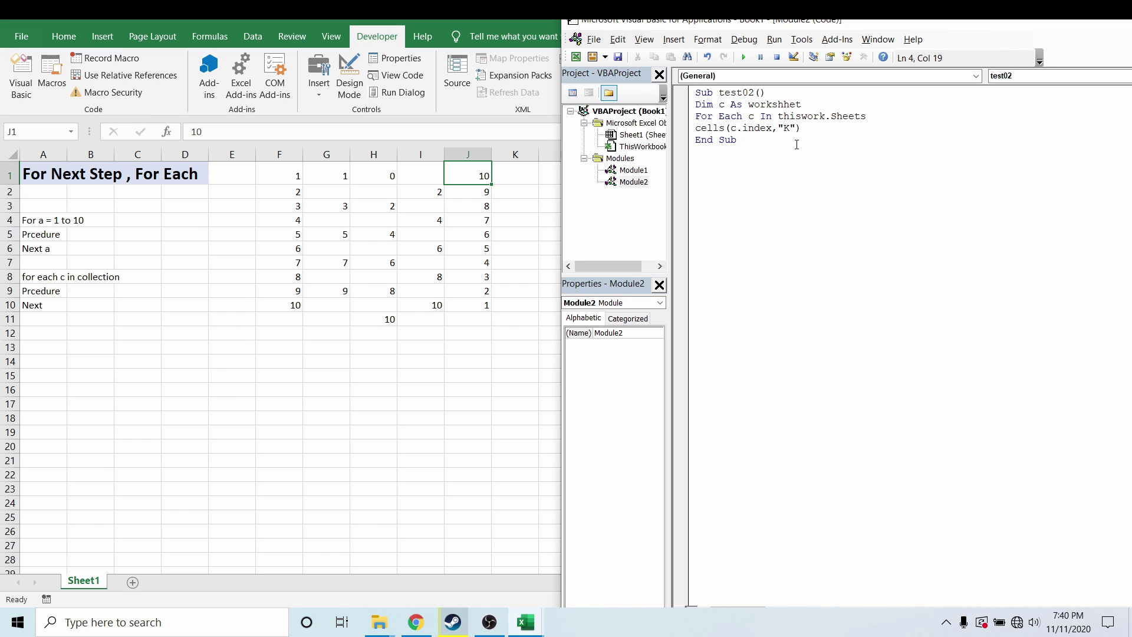
text(=c)
text(me)
click(831, 142)
Add four new sheets, Sheet2 to Sheet5, and go back to Sheet1
click(33, 281)
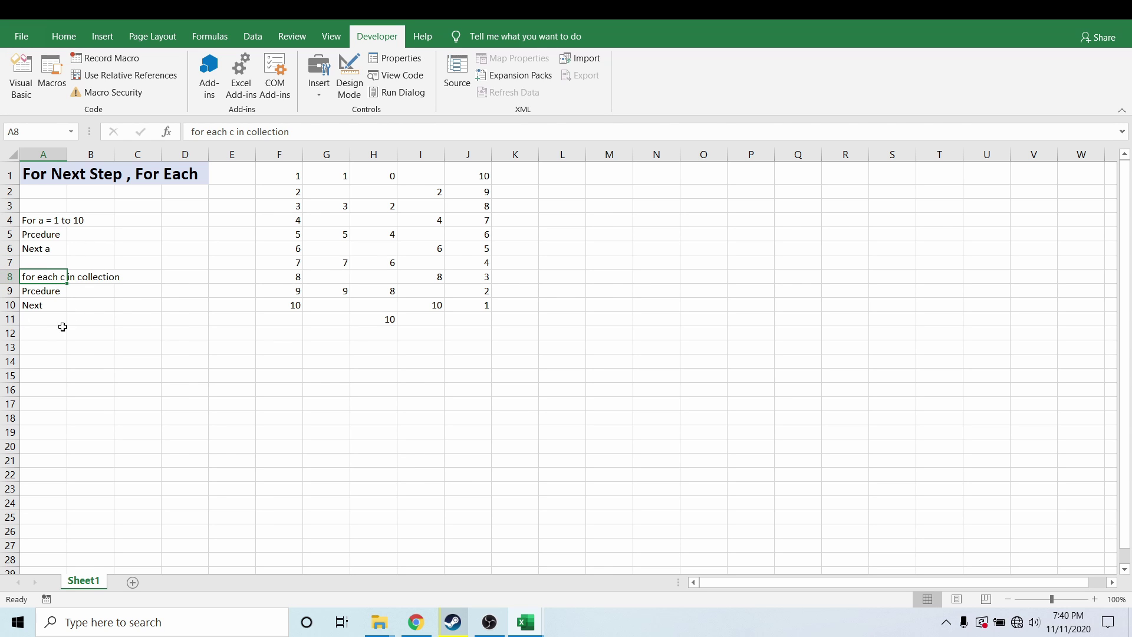
click(133, 582)
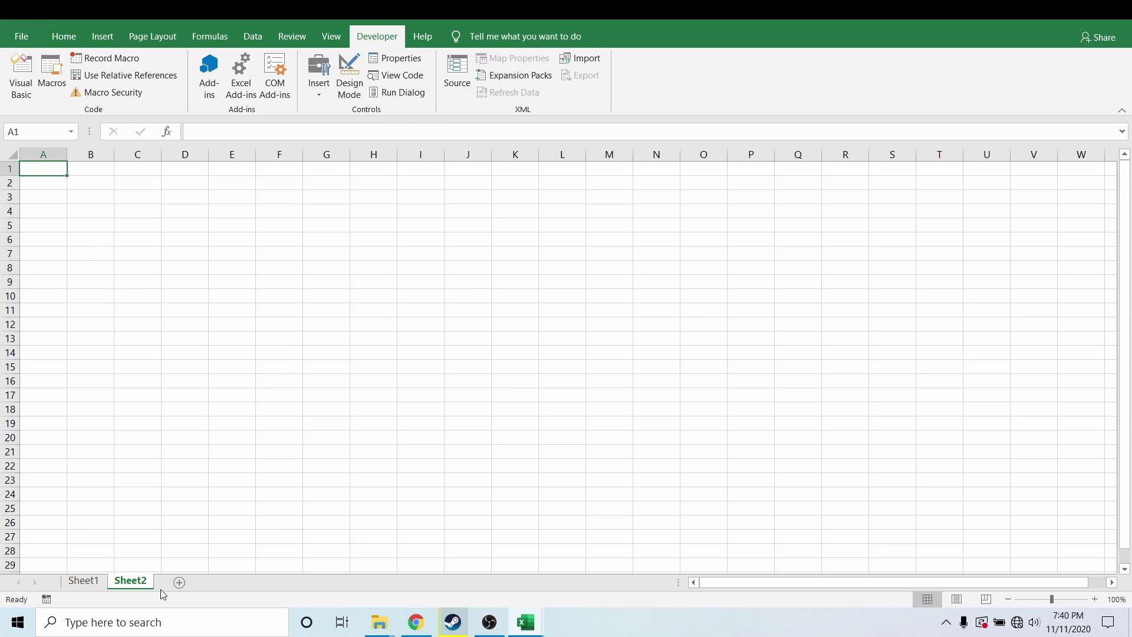
click(180, 582)
click(226, 582)
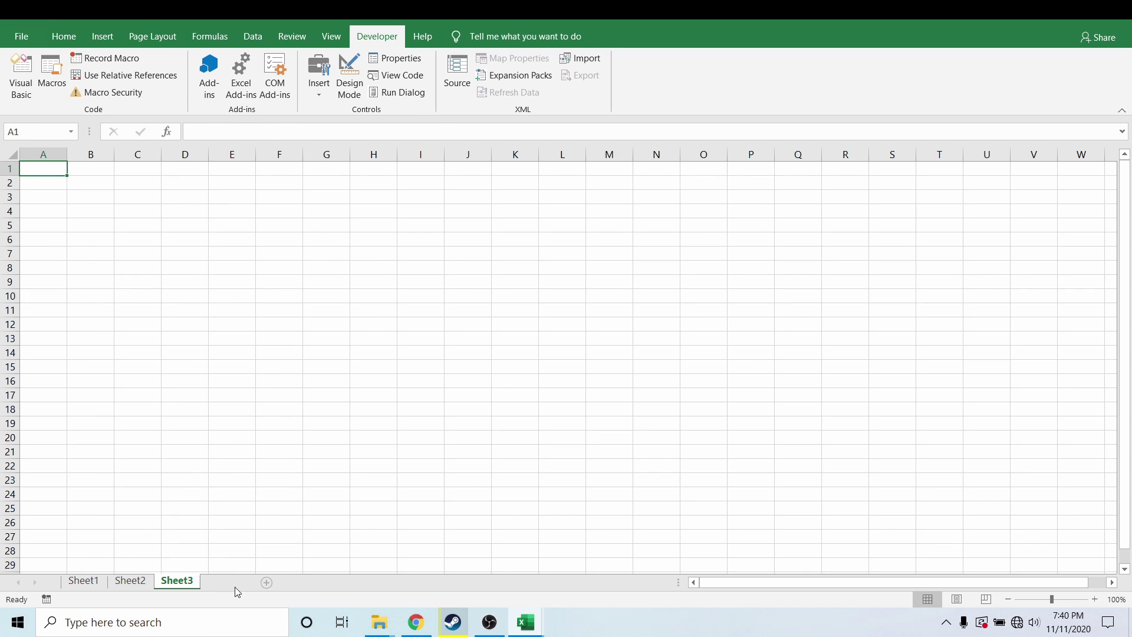
click(272, 583)
click(83, 581)
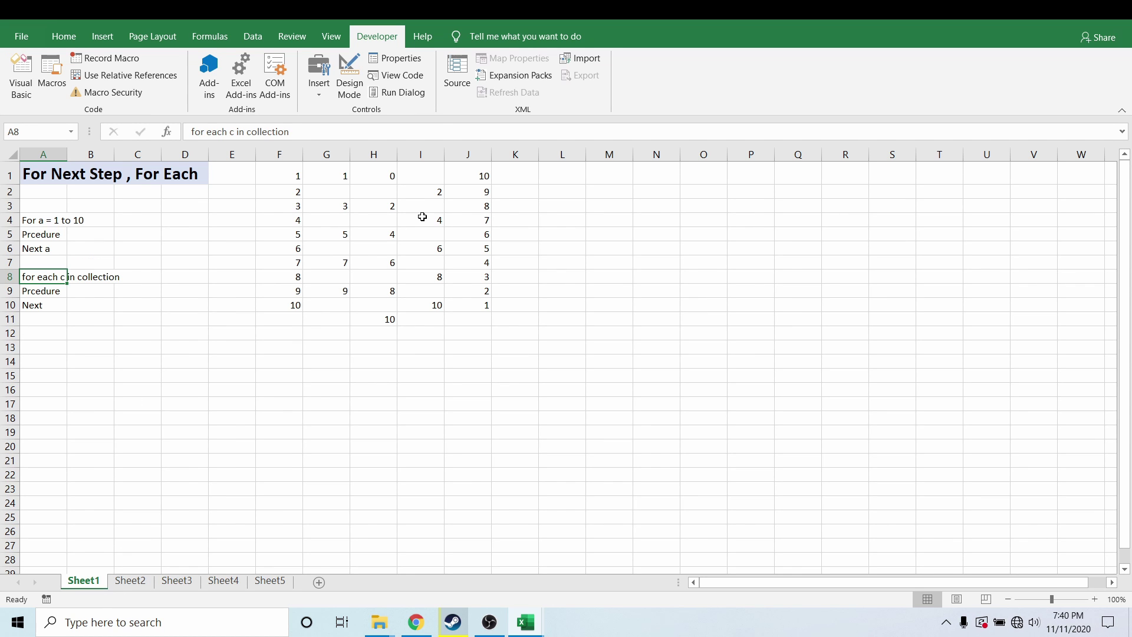
click(235, 177)
Correct the misspelled type workshhet to Worksheet in test02's Dim line
click(21, 91)
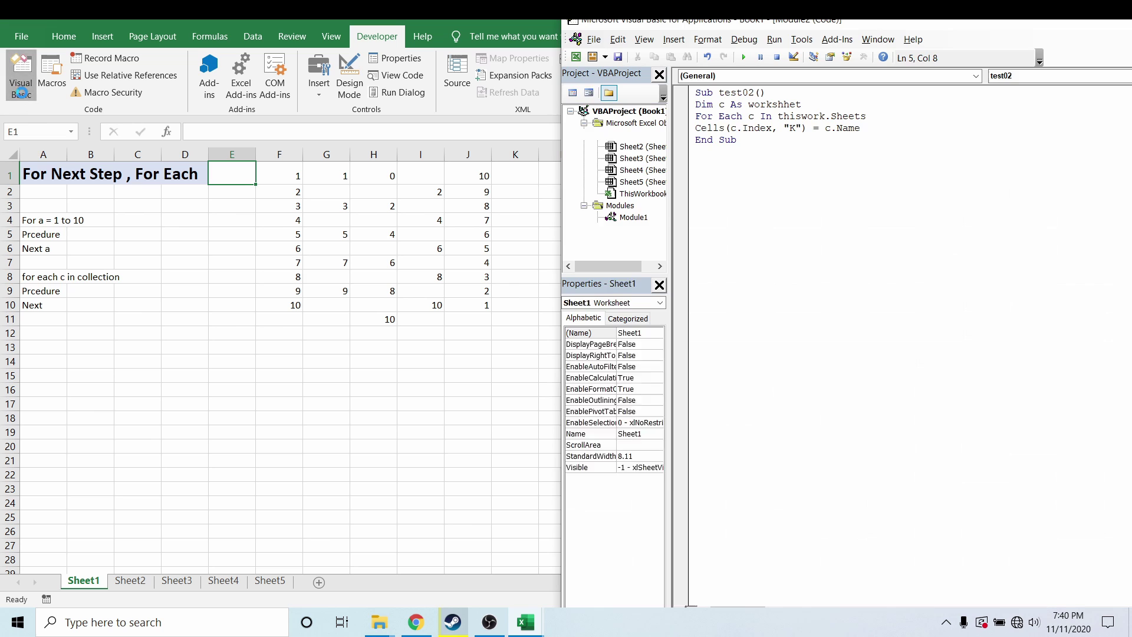
click(794, 131)
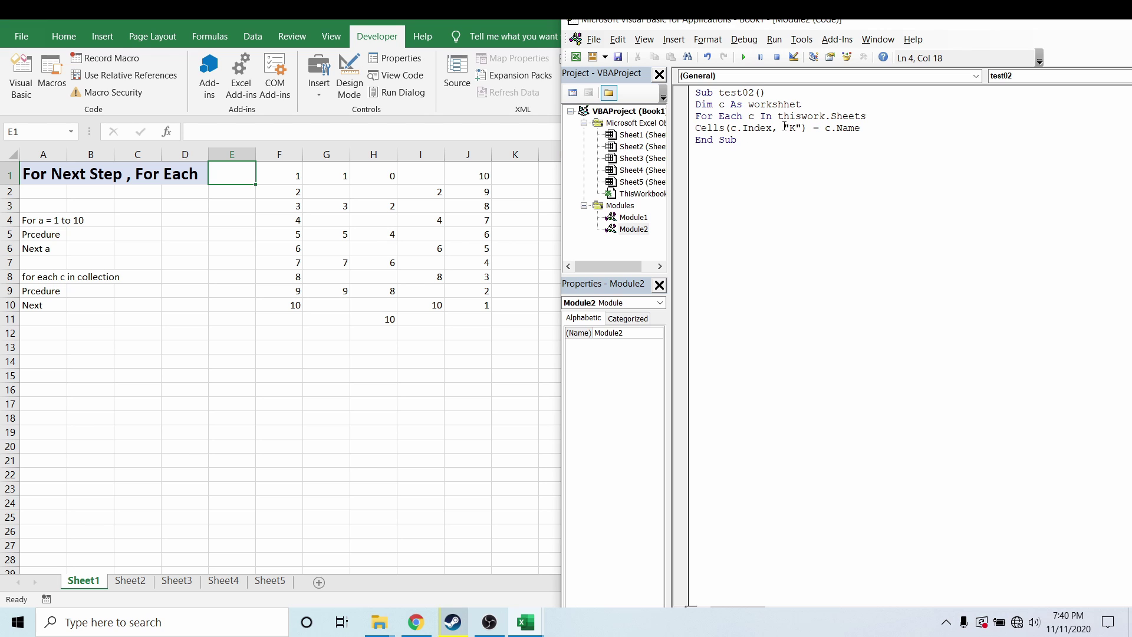
drag(753, 118, 759, 117)
click(789, 105)
key(BackSpace)
text(e)
click(794, 141)
drag(737, 27, 759, 32)
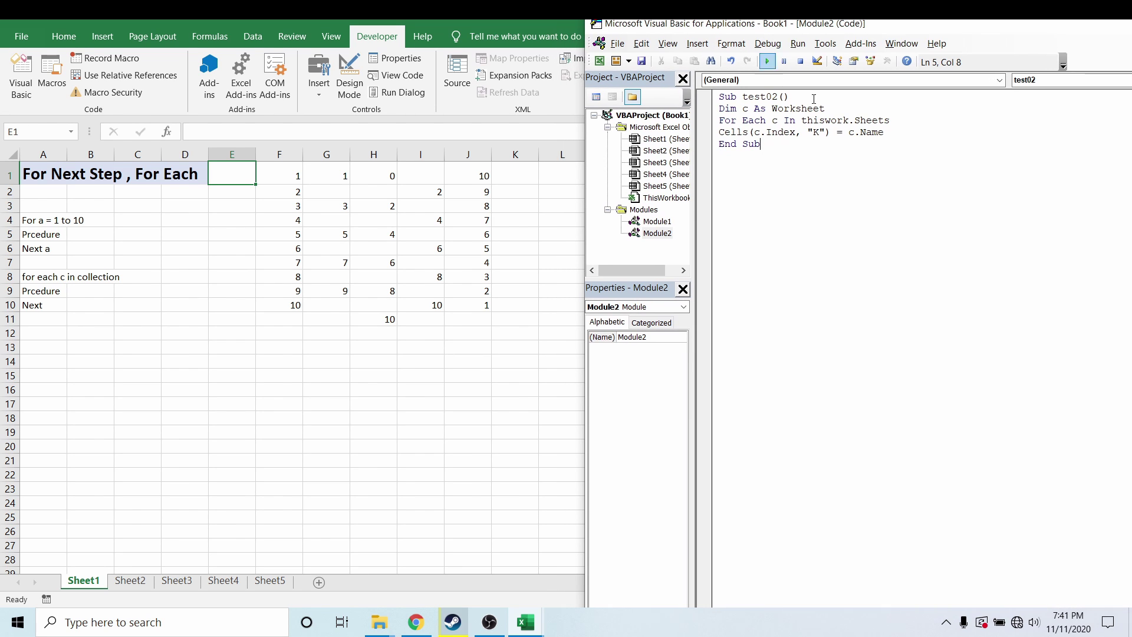
click(842, 132)
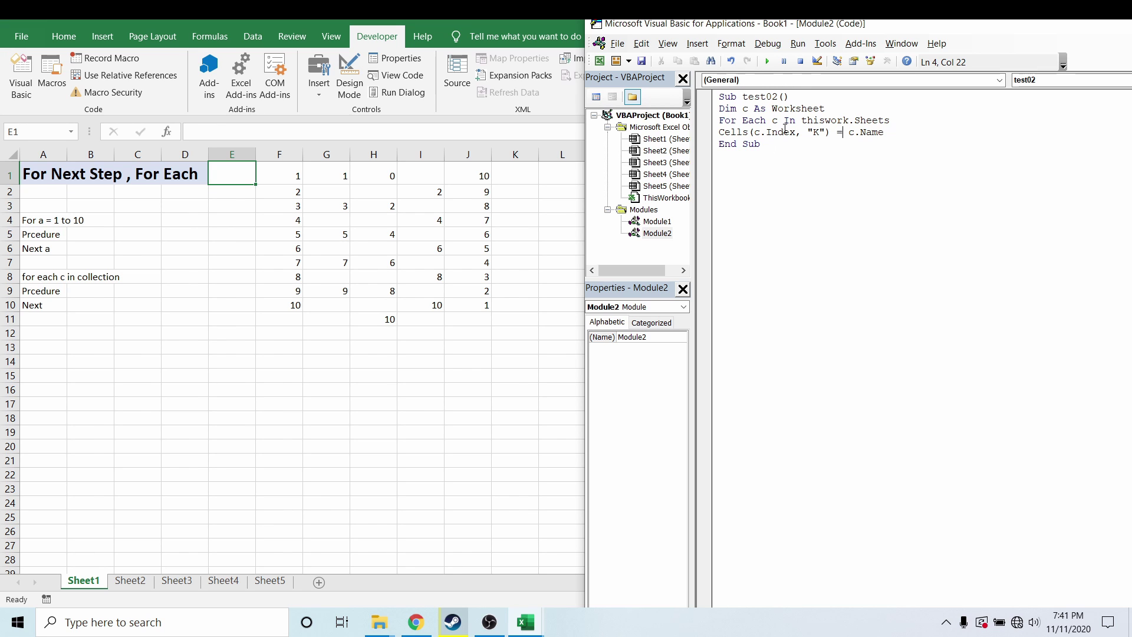
Run test02, hit the For without Next error, and add the missing Next line
key(F5)
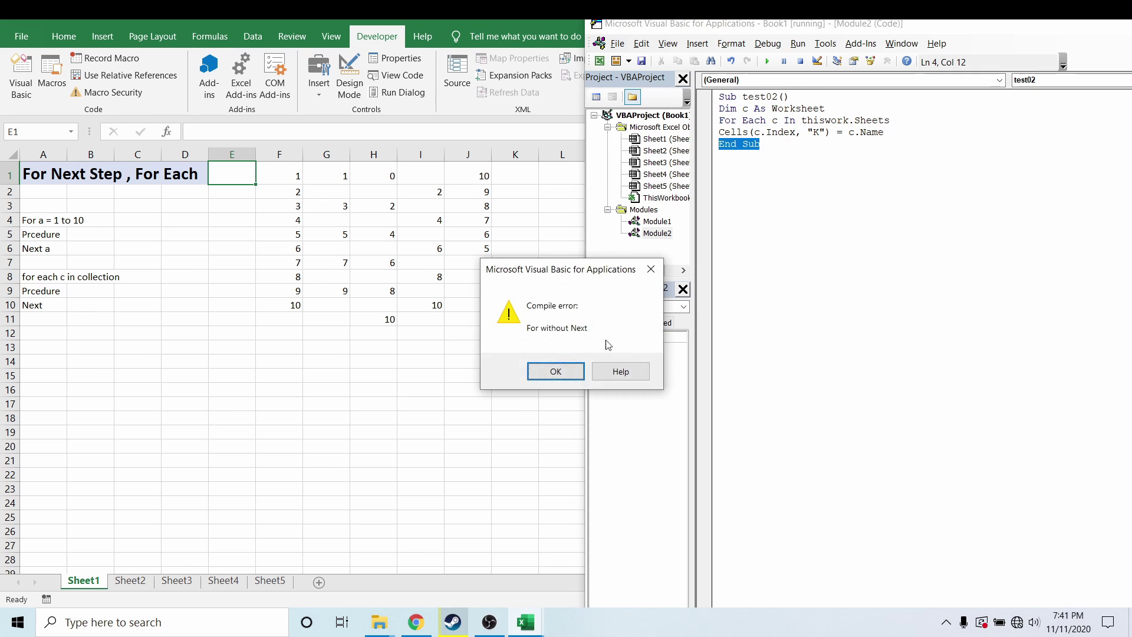
click(556, 370)
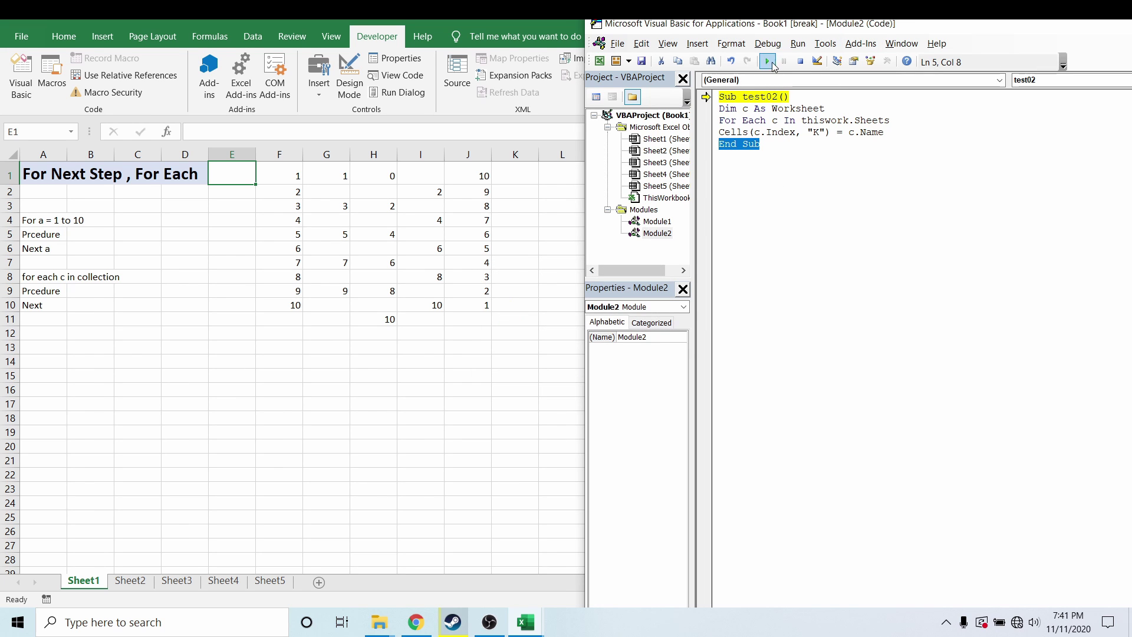
click(800, 61)
click(993, 133)
key(Return)
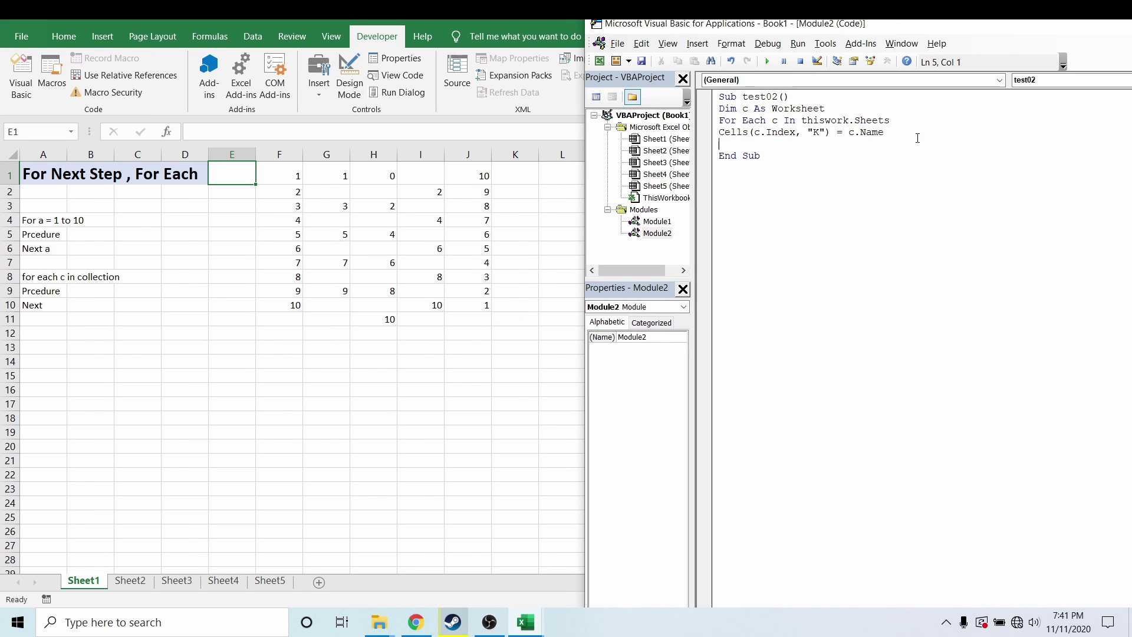
text(next)
Rerun and fix the Object required error by completing thiswork to ThisWorkbook
click(855, 132)
click(767, 61)
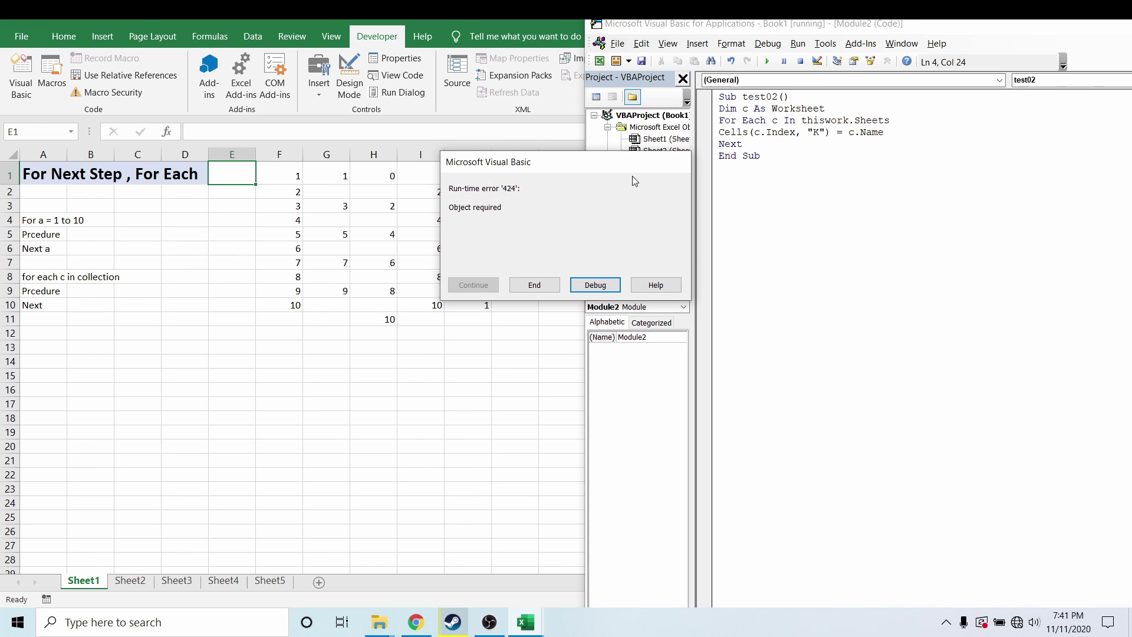
click(597, 283)
click(800, 61)
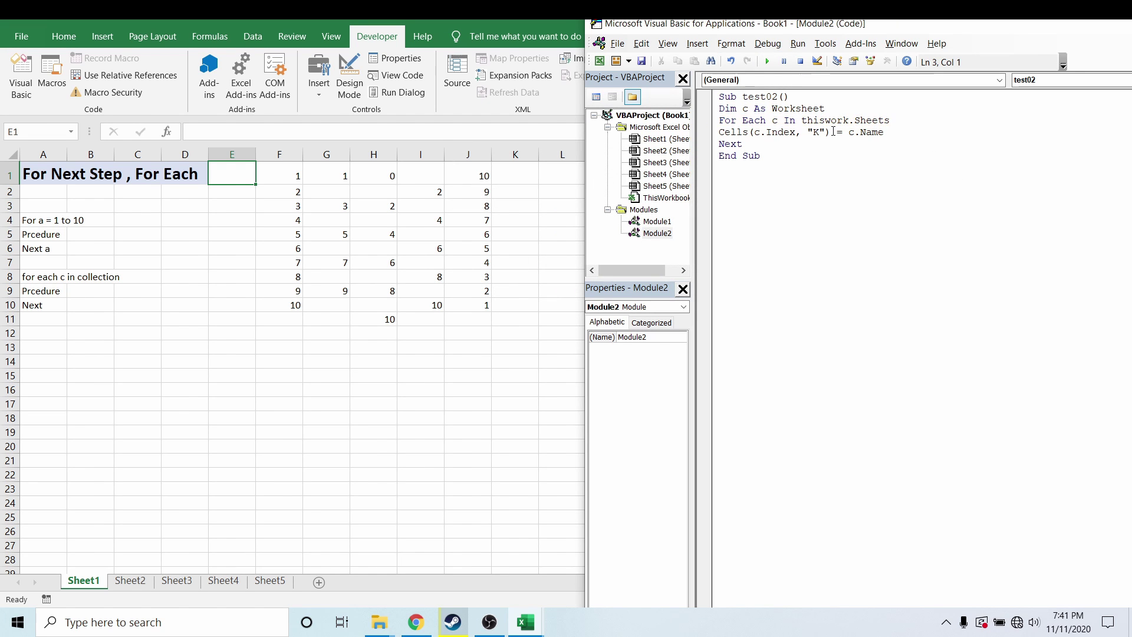
click(838, 132)
click(820, 121)
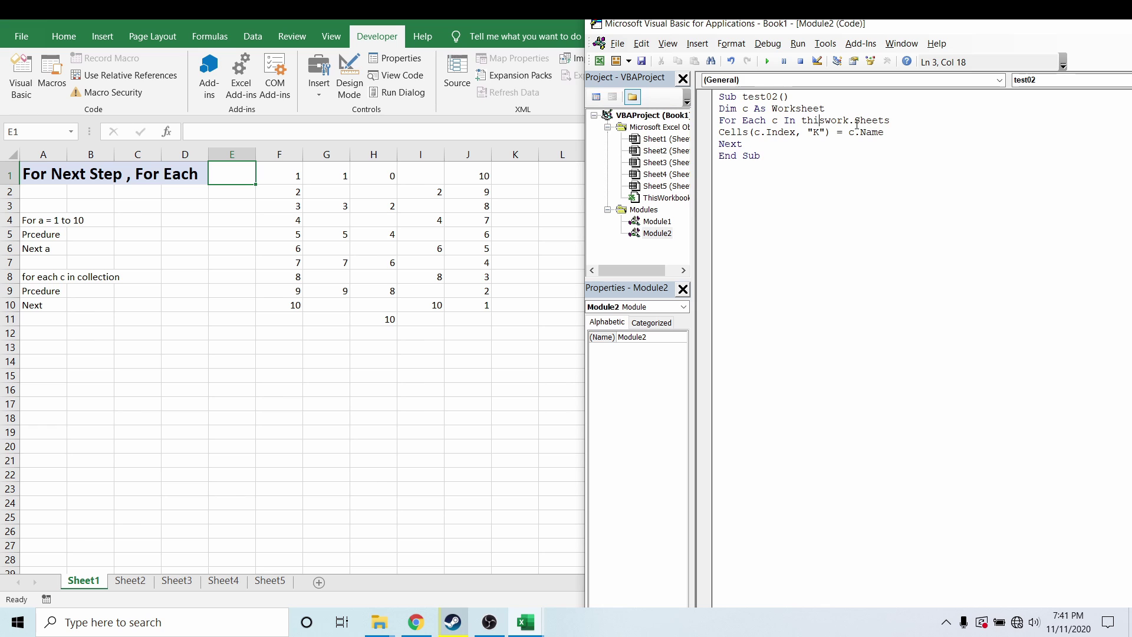
click(845, 121)
text(book)
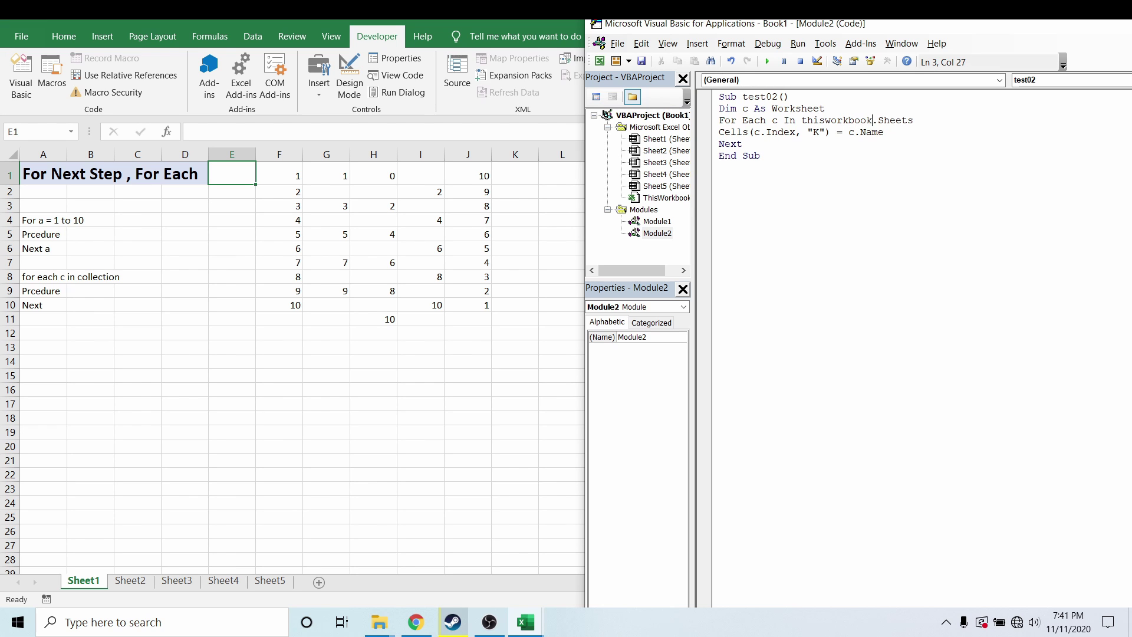
click(954, 148)
Run test02 and check that K1:K5 list Sheet1 through Sheet5
click(843, 122)
click(768, 61)
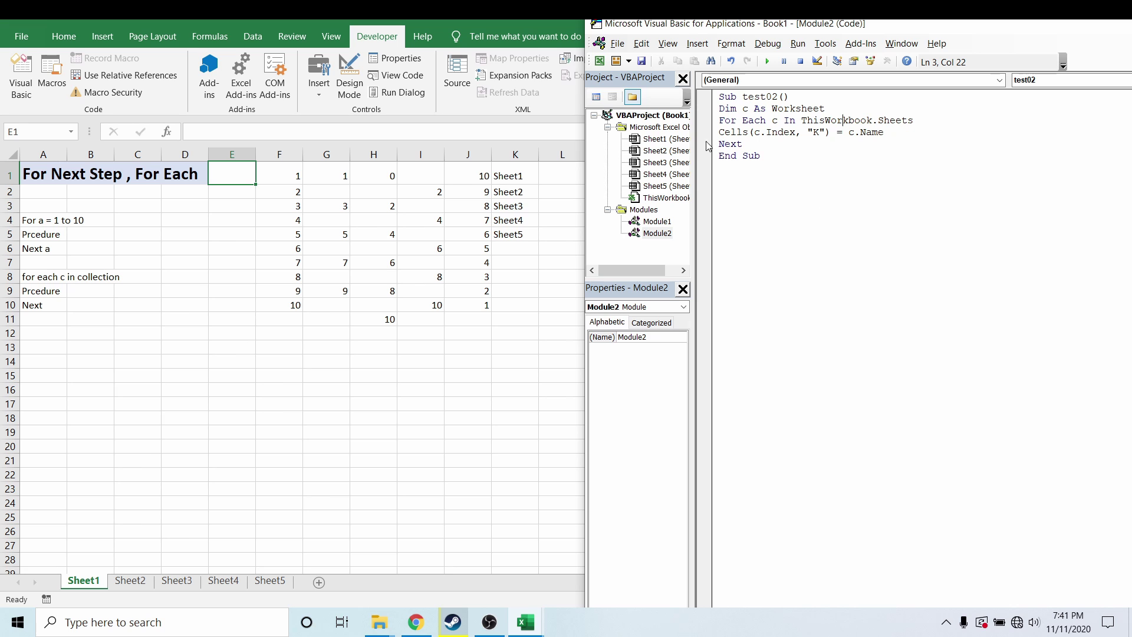
click(534, 175)
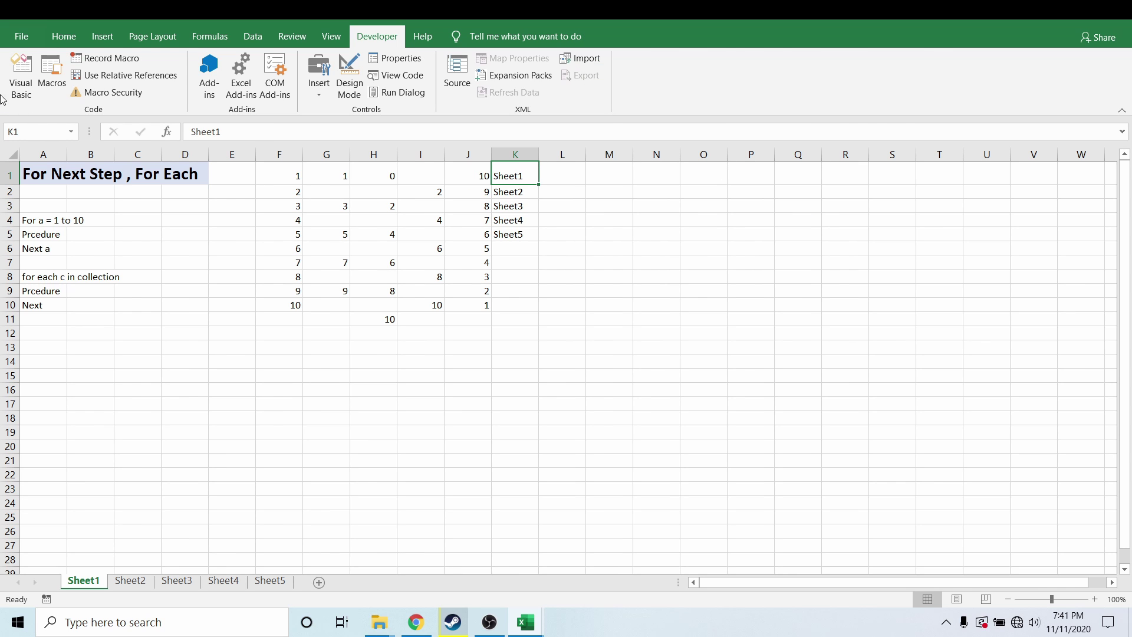
click(21, 76)
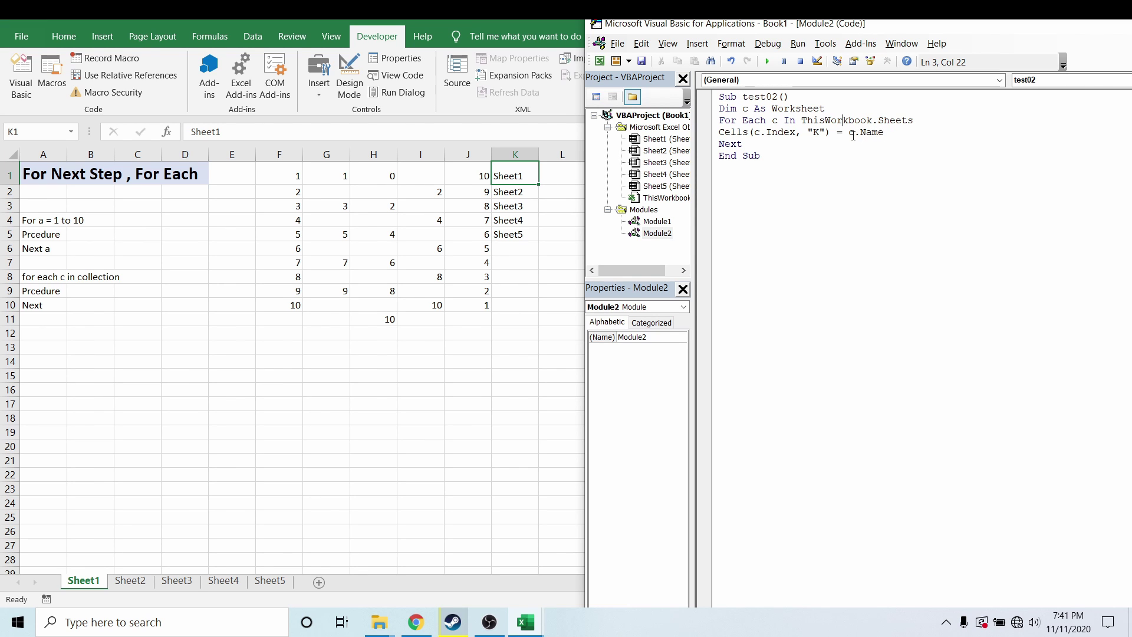
click(759, 168)
Paste a duplicate of the whole test02 macro below the original
key(ctrl+a)
key(ctrl+c)
click(736, 170)
key(ctrl+v)
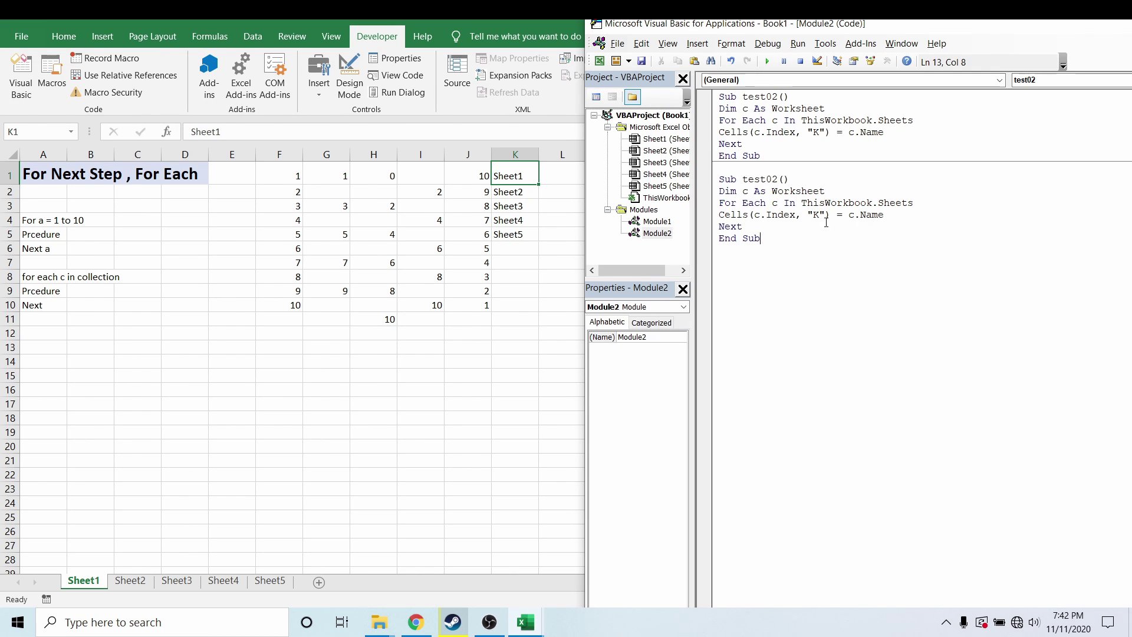
In the copy, delete the Sheets collection and the Dim c As Worksheet line
click(767, 221)
drag(801, 203, 914, 203)
key(Delete)
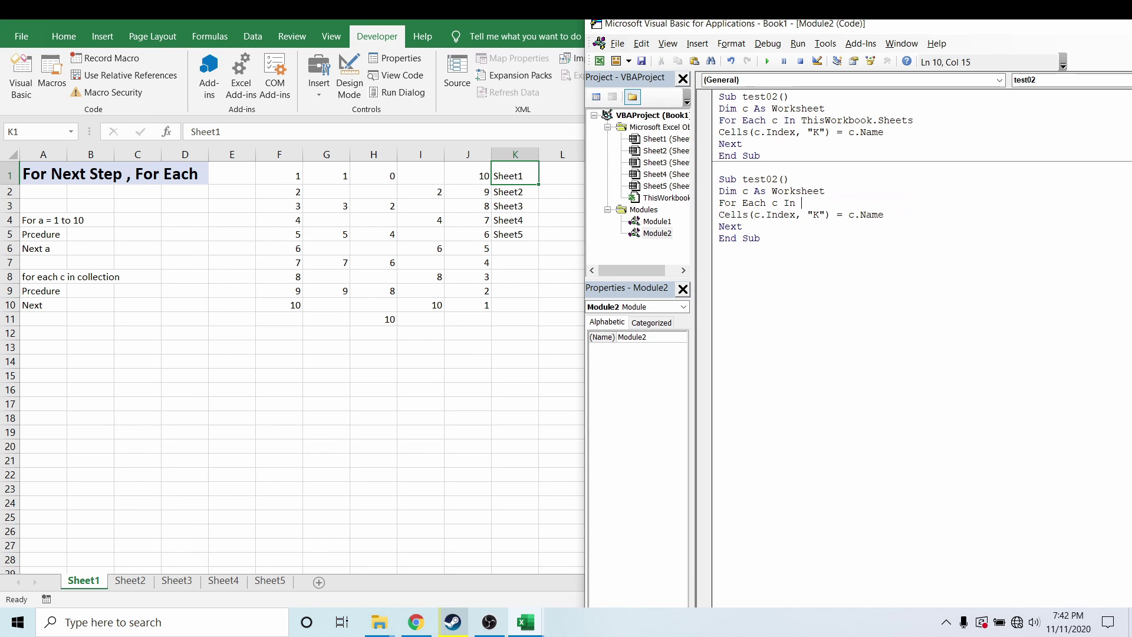
click(825, 192)
click(560, 373)
drag(825, 191, 718, 192)
key(Delete)
Loop the copy over Range("K1:K5") and start replacing the Cells line with c
click(797, 202)
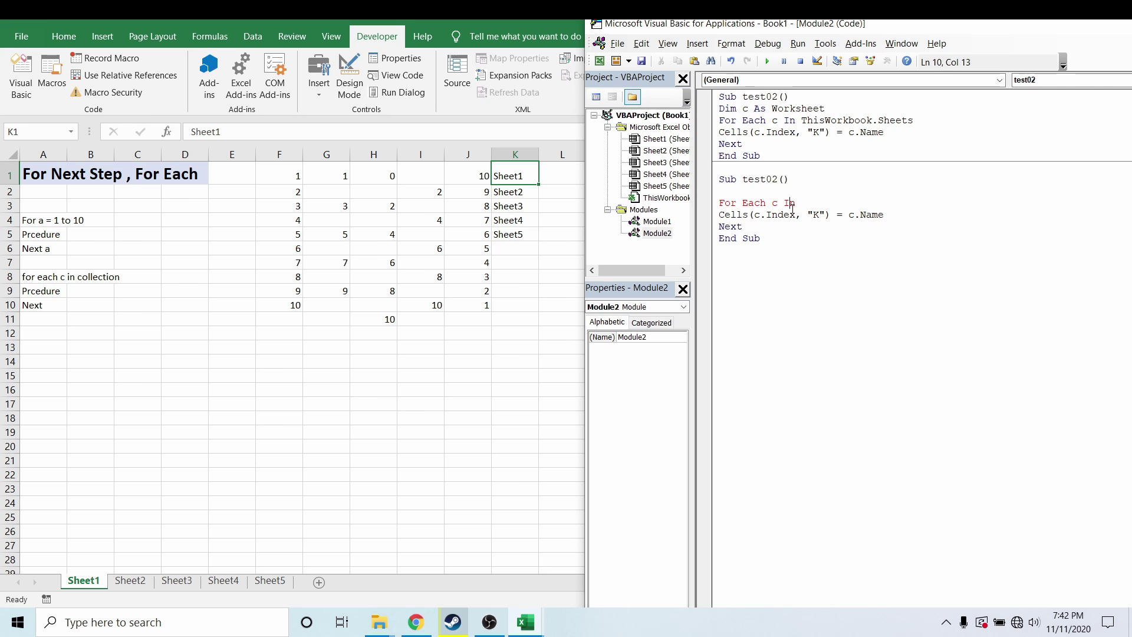
text( r)
text(ange)
text(()
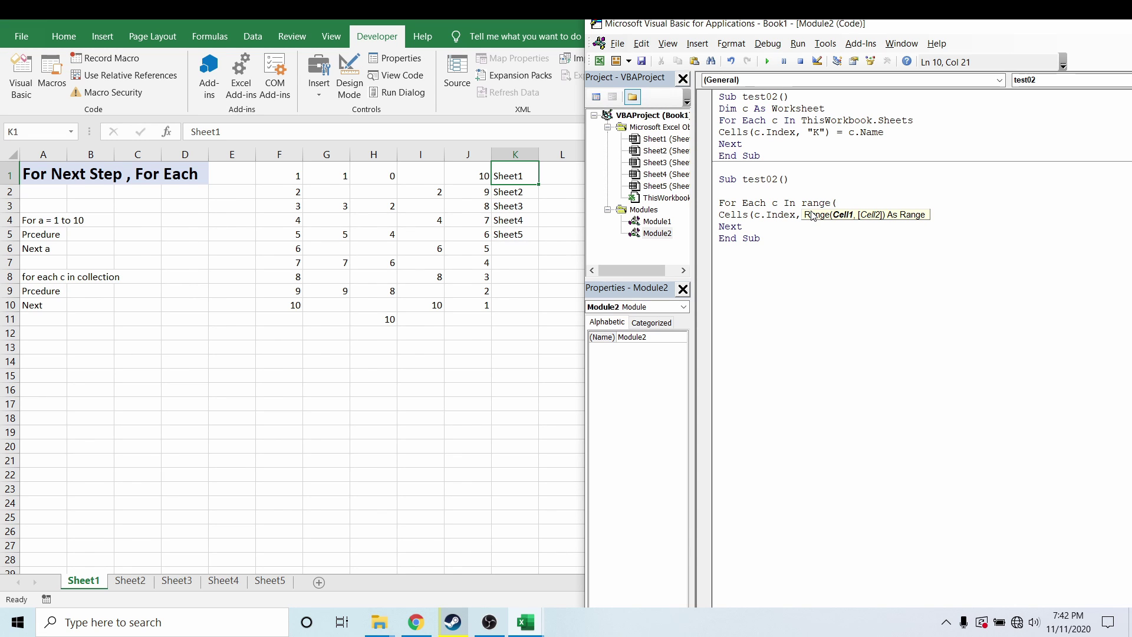
text("K)
text(1:)
text(K)
text(5"))
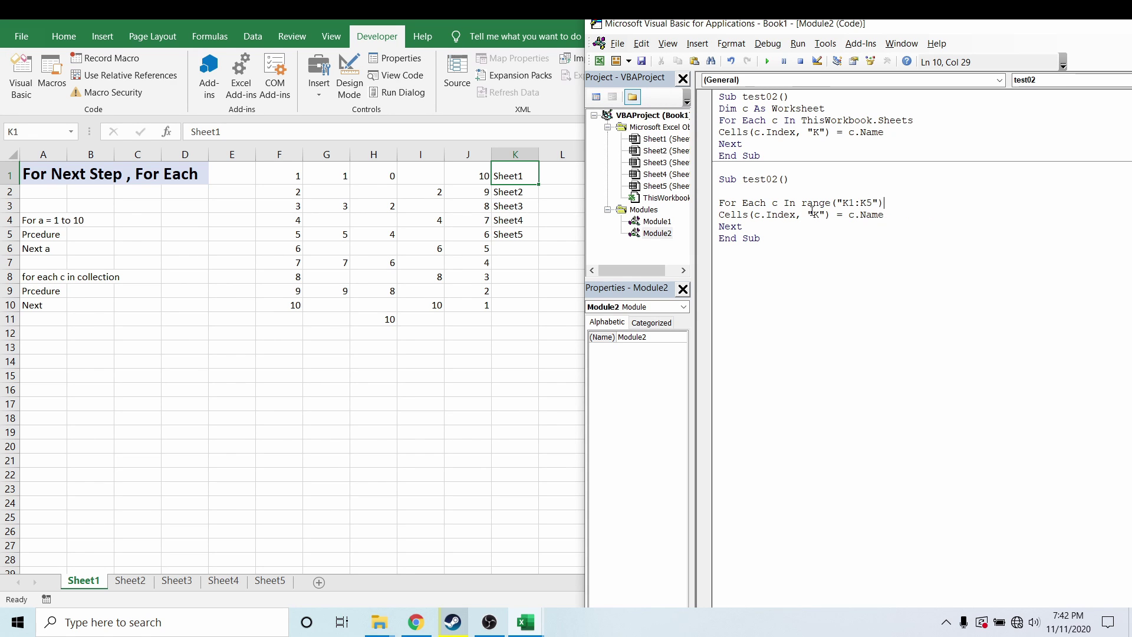
click(843, 203)
drag(886, 214, 711, 218)
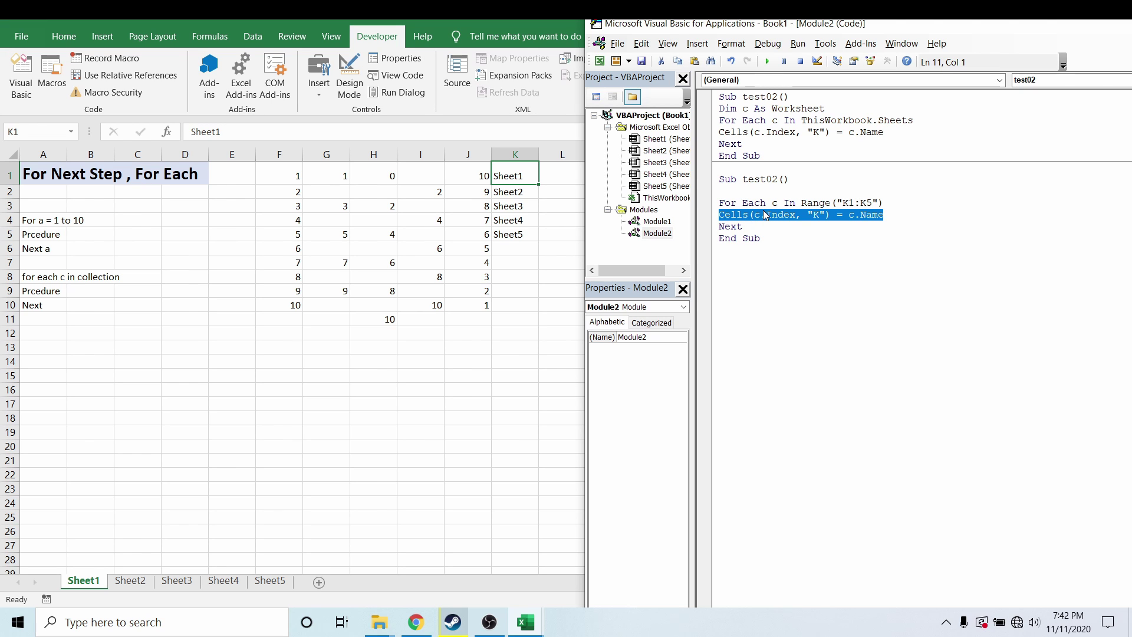
text(c)
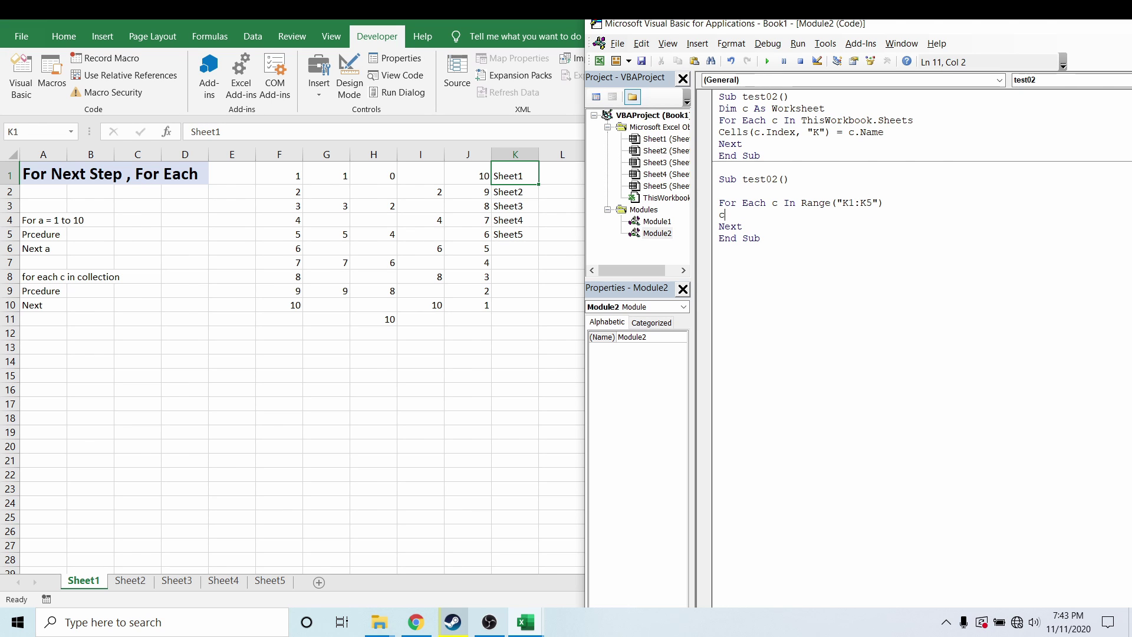
text(.)
Complete the line as c.Interior.Color = vbYellow and try running it, getting an ambiguous name error
text(in)
text(.i)
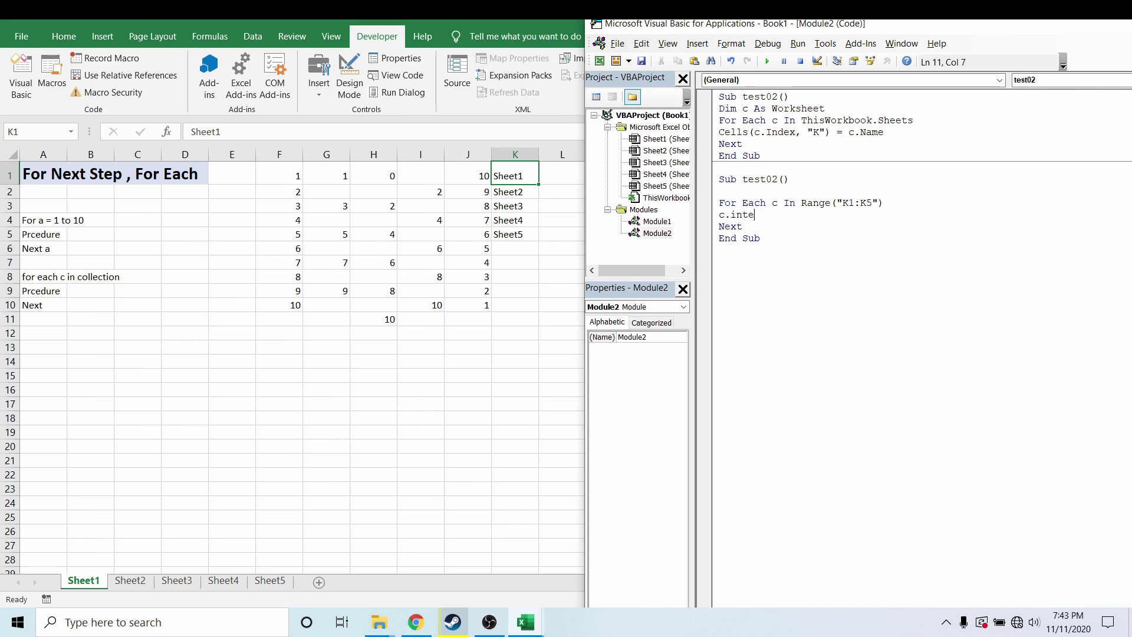
text(rior)
text(.color)
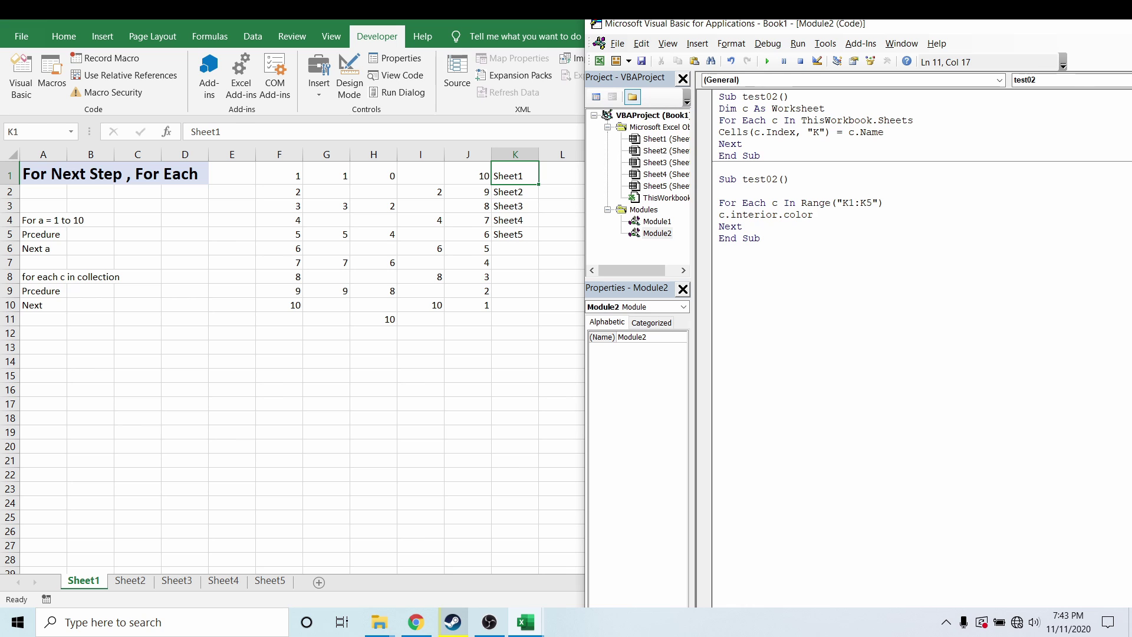
text(vbyellow)
click(825, 267)
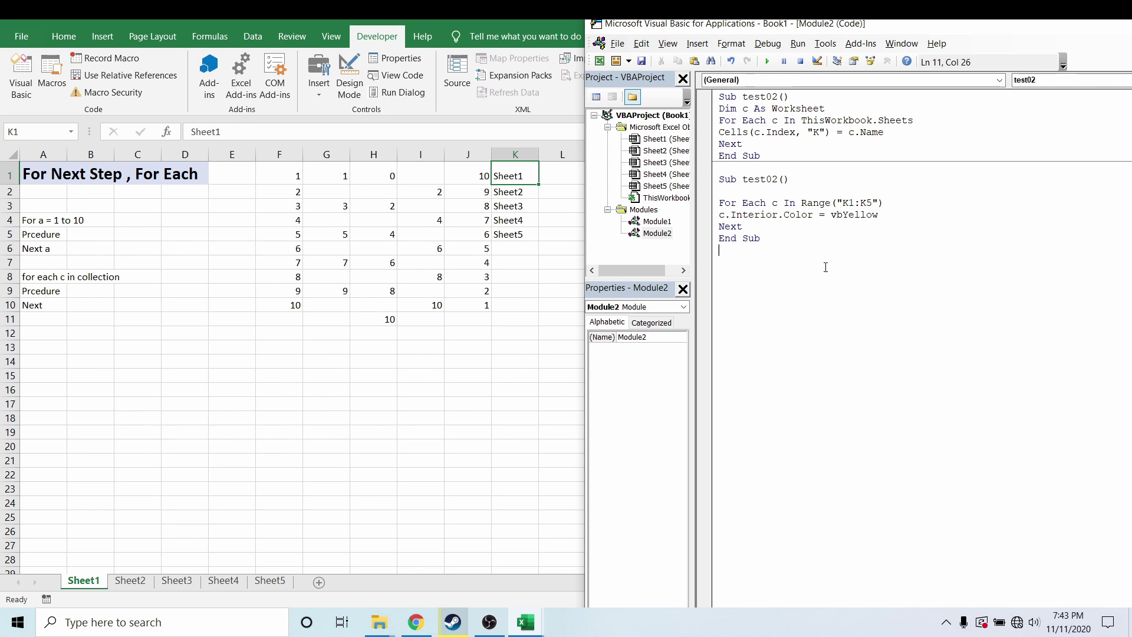
click(843, 215)
key(F5)
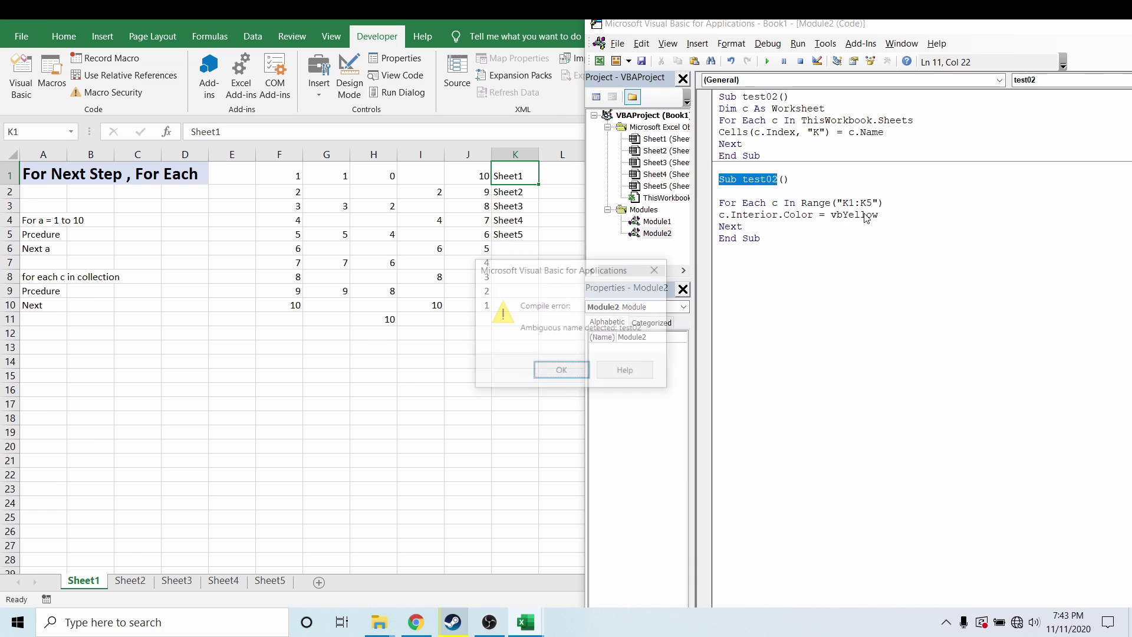
click(563, 371)
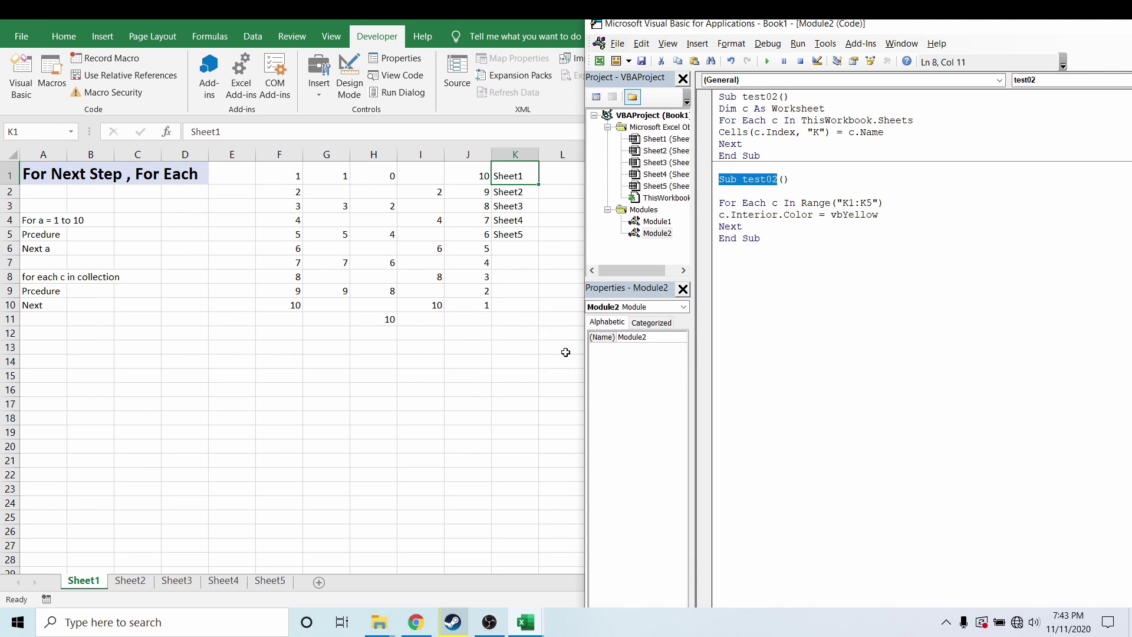
Rename the duplicate macro to test03 and step through it with F8, colouring K1:K5 yellow
click(779, 180)
key(BackSpace)
text(3)
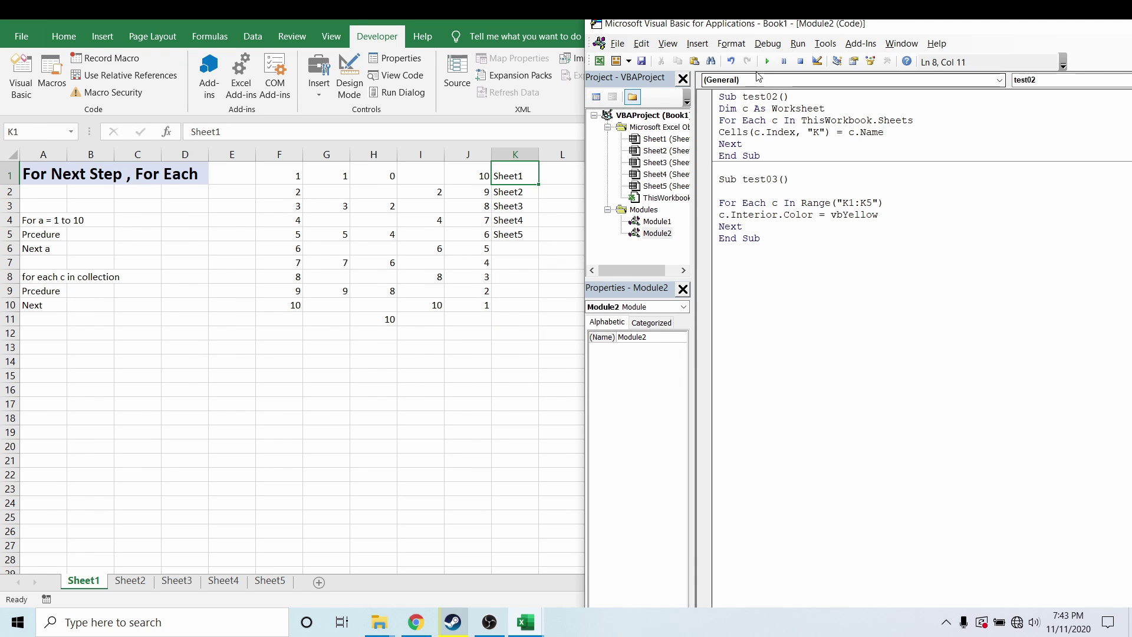
click(828, 176)
key(F8)
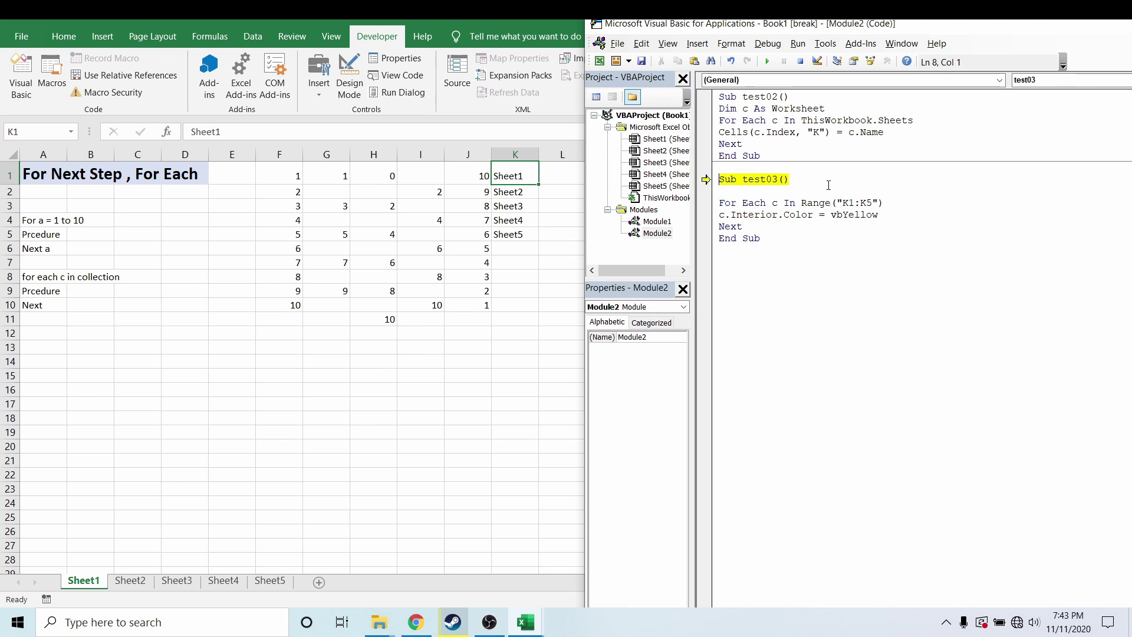
key(F8)
key(F8)
key(F8)
key(F8)
key(F8)
key(F8)
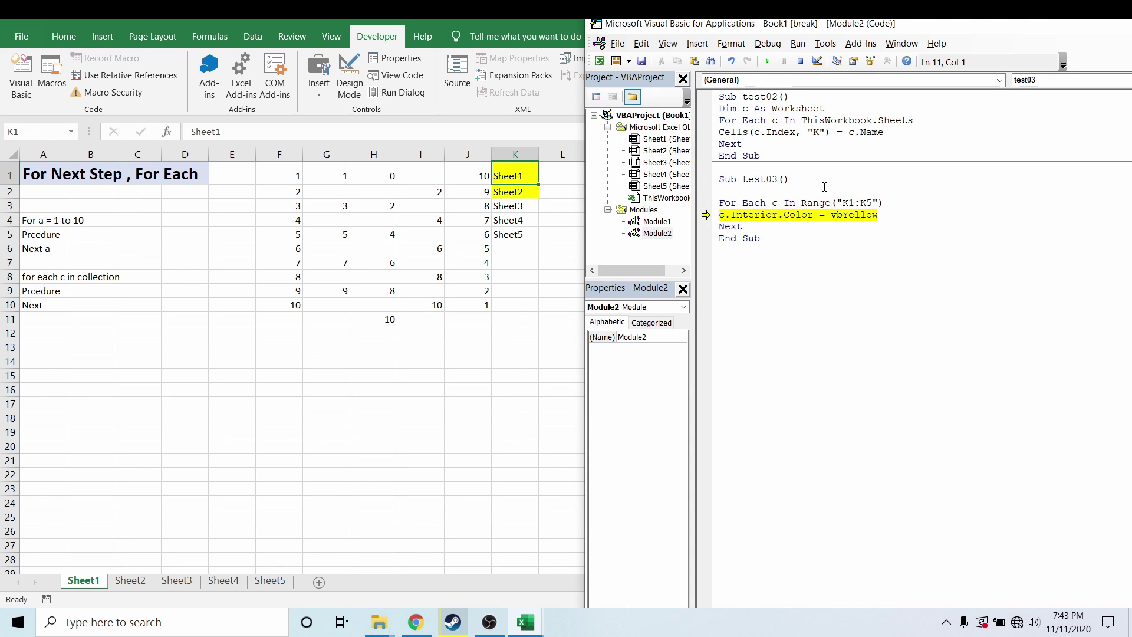
key(F8)
key(F8)
key(F8)
key(F8)
key(F8)
key(F8)
key(F8)
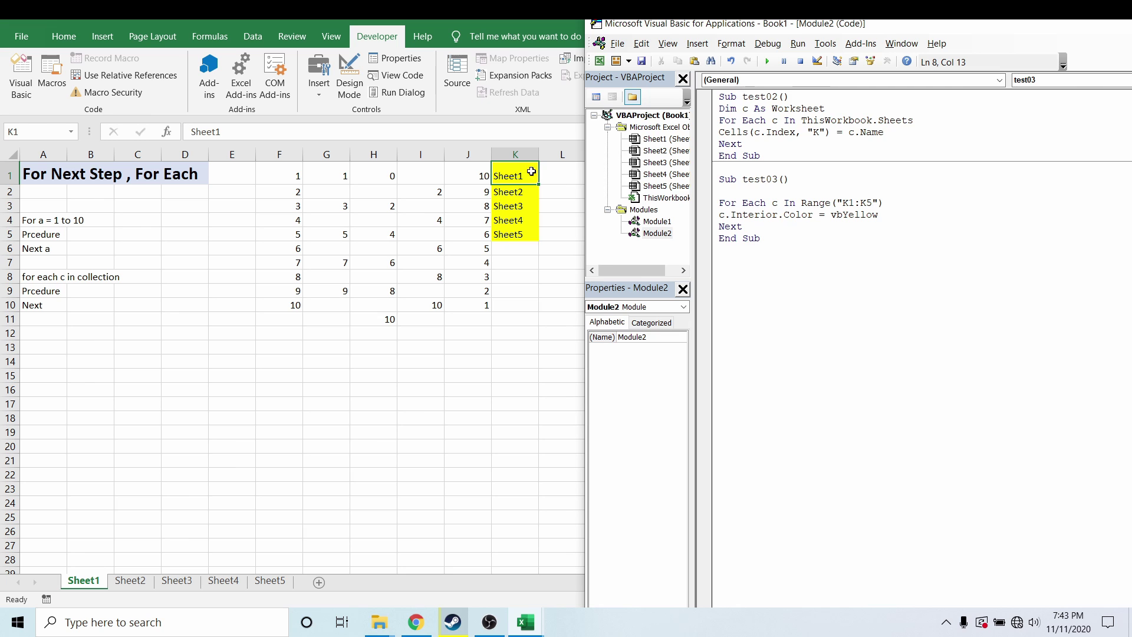
drag(531, 173, 563, 234)
Set K1:K5 to No Fill and reopen the test03 code beside the sheet
click(64, 36)
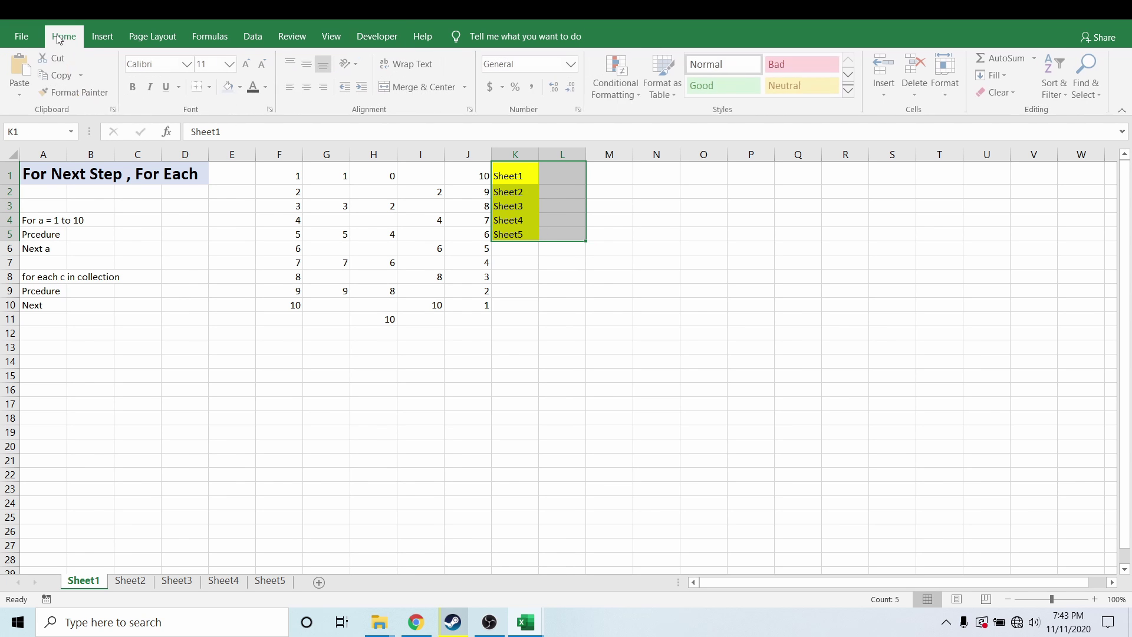
click(242, 87)
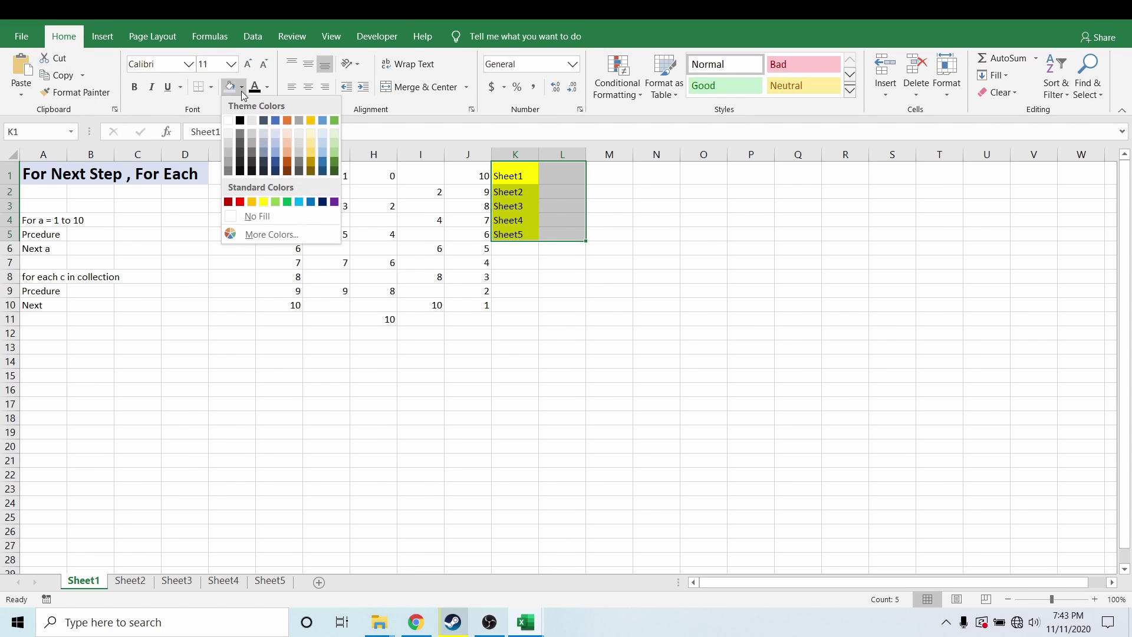
click(255, 216)
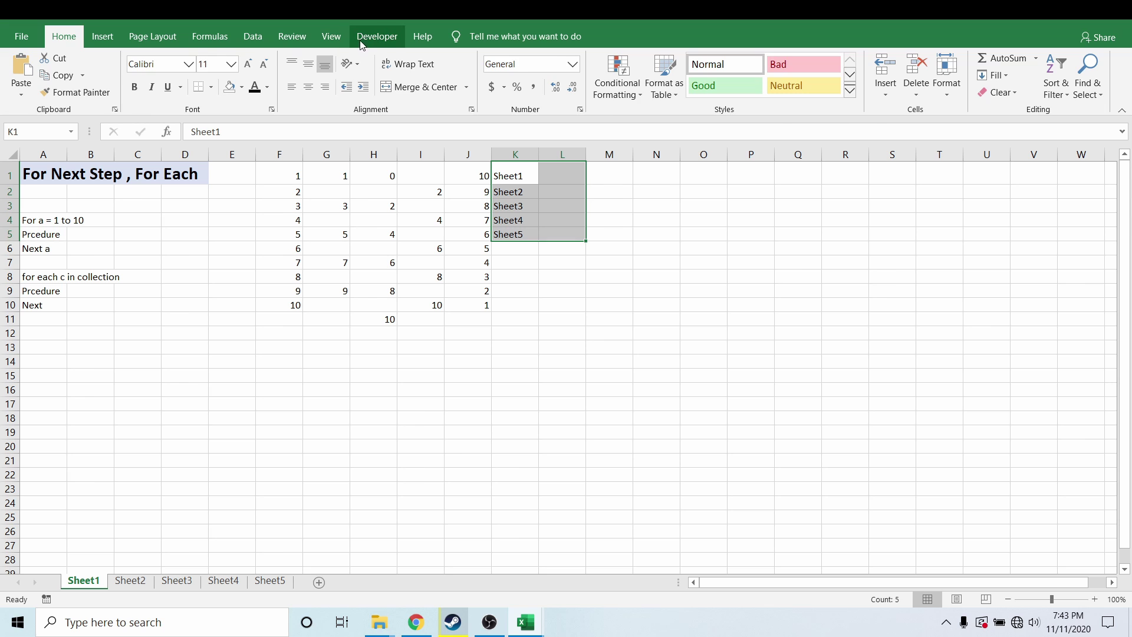
click(377, 36)
click(21, 70)
click(796, 214)
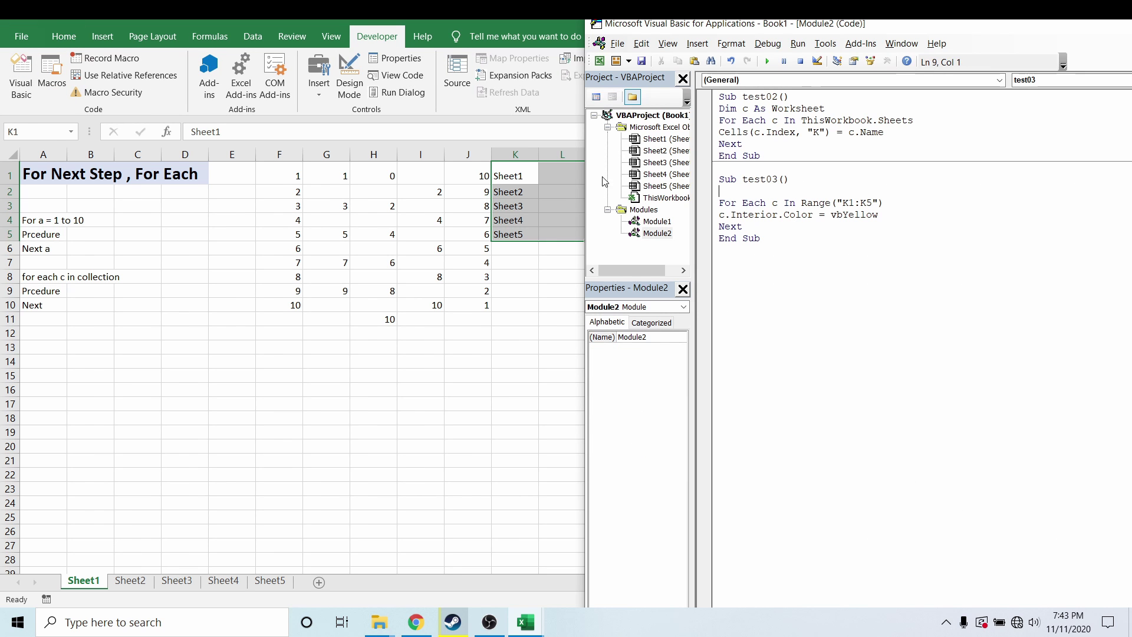
click(510, 172)
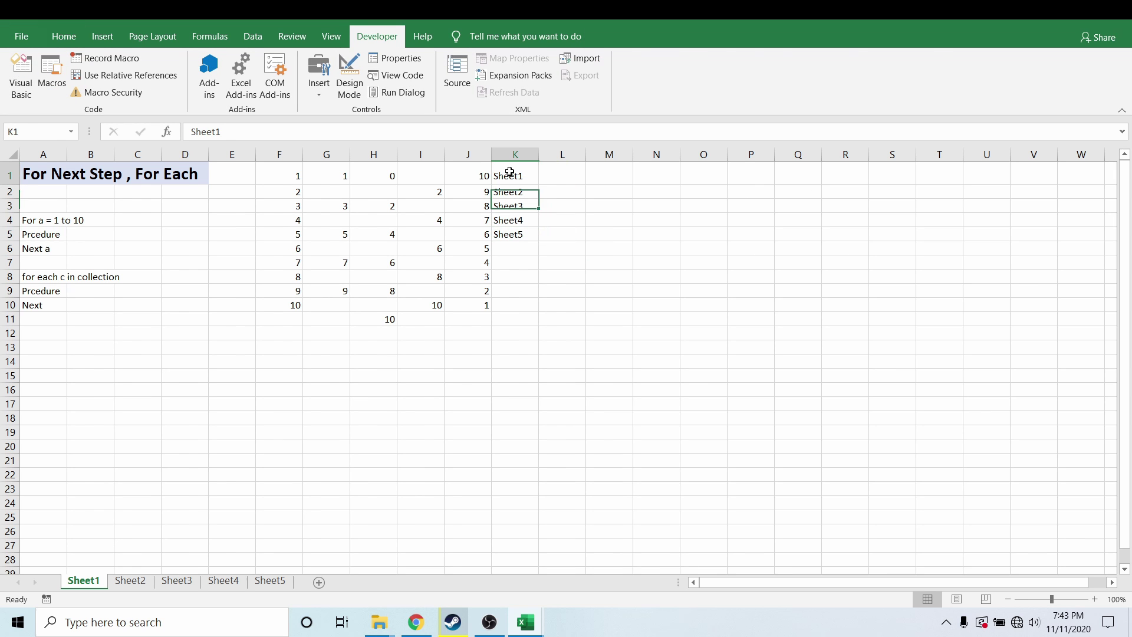
click(22, 71)
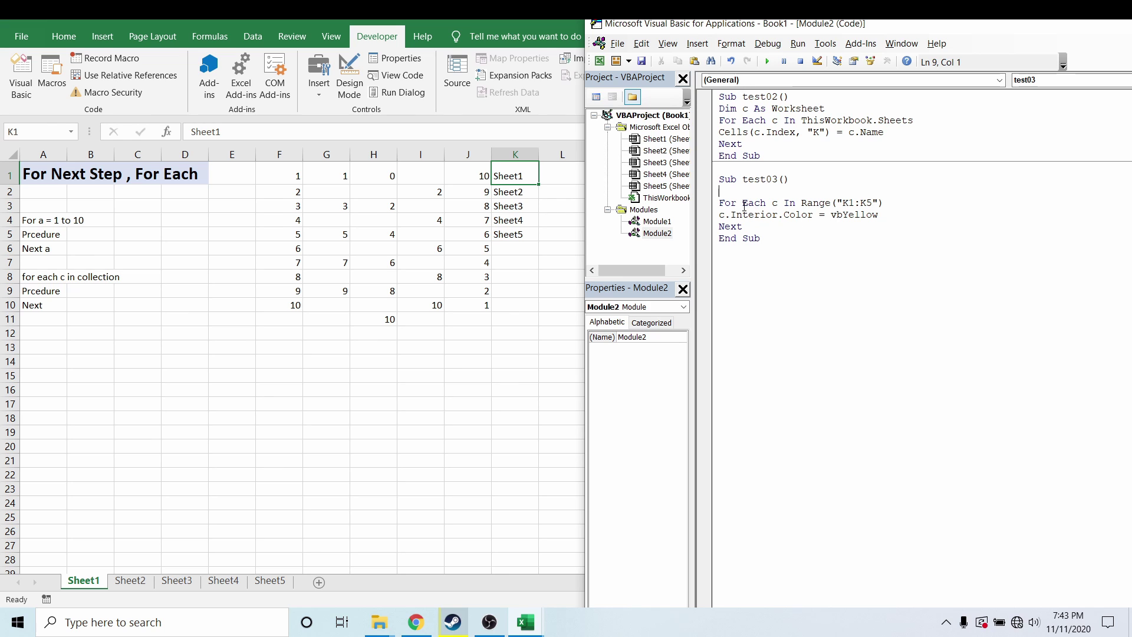
Highlight c, "K1:K5", c.Interior and vbYellow in test03 to explain the loop
double_click(776, 204)
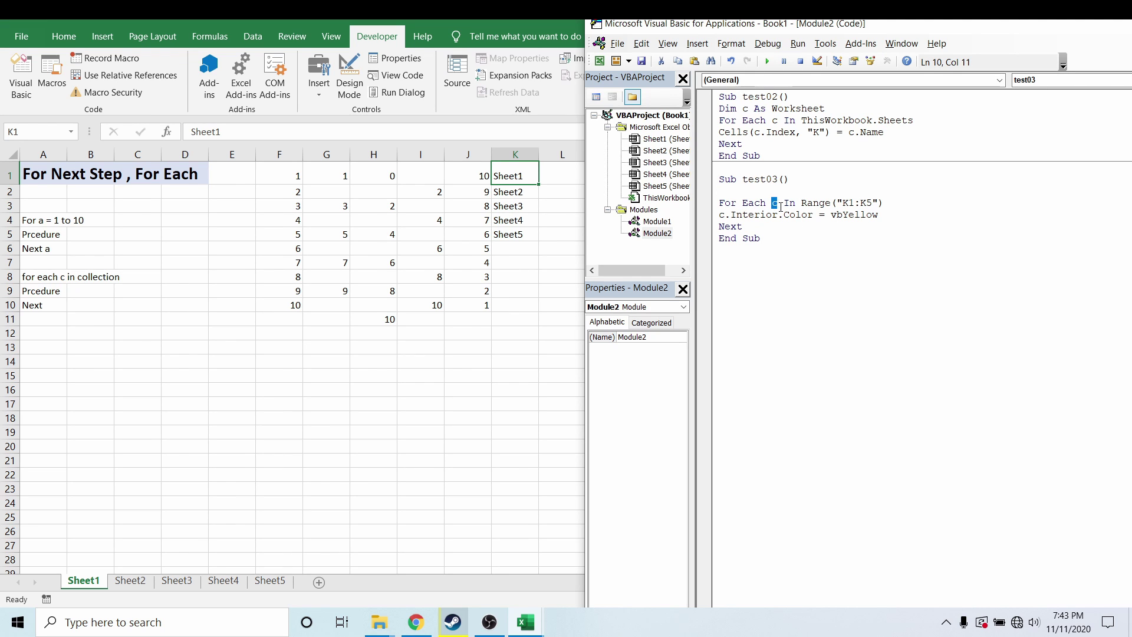
drag(883, 204, 834, 204)
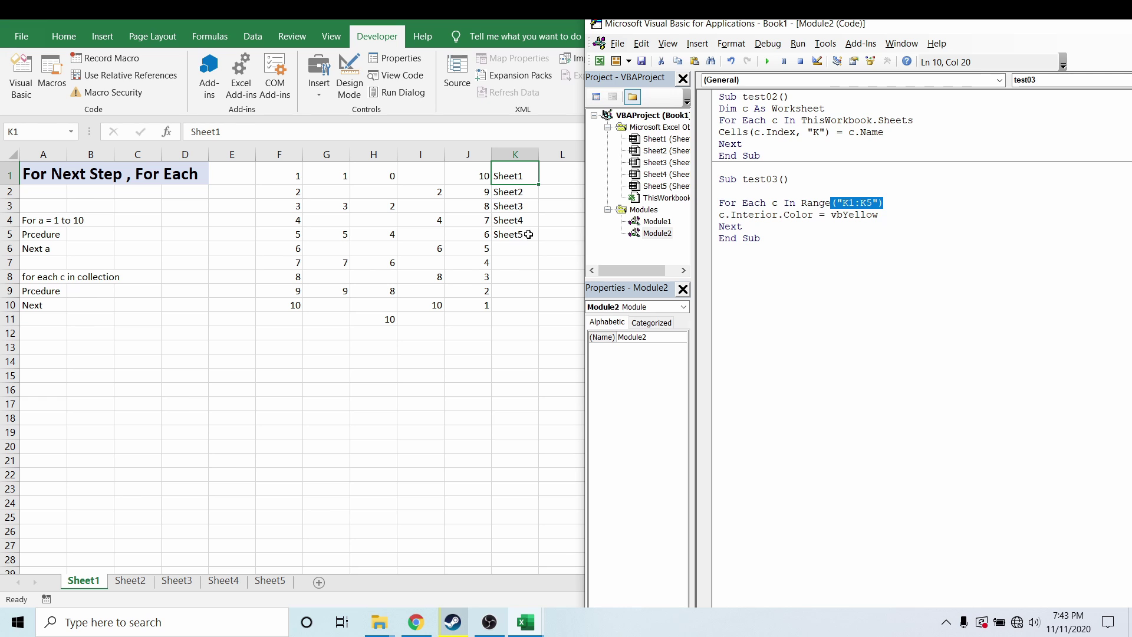
click(844, 214)
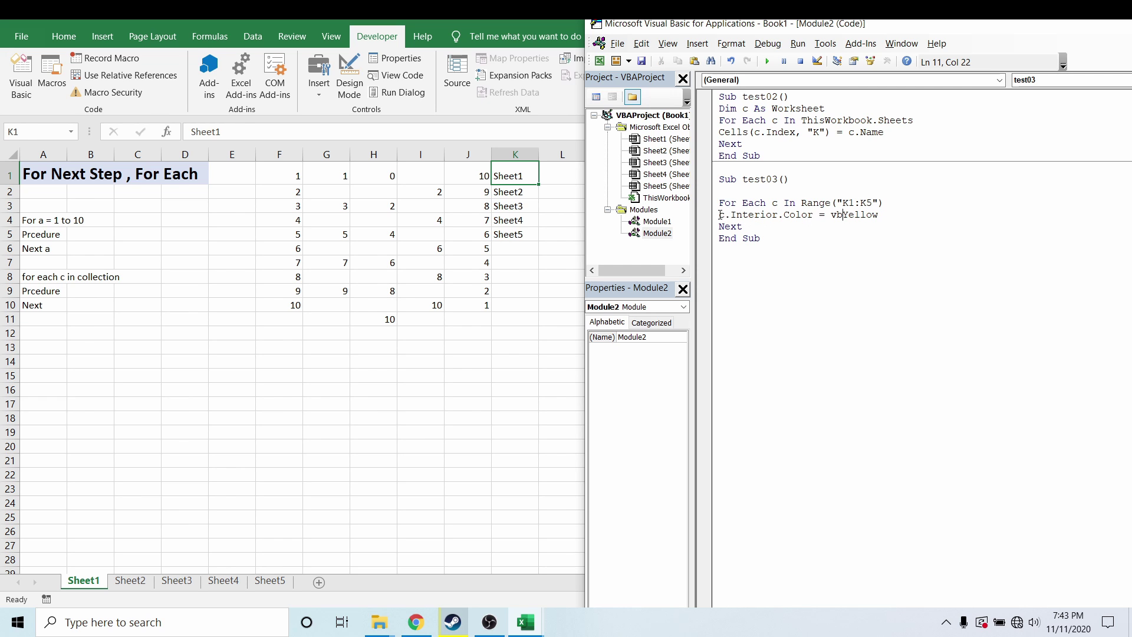
drag(720, 214, 774, 215)
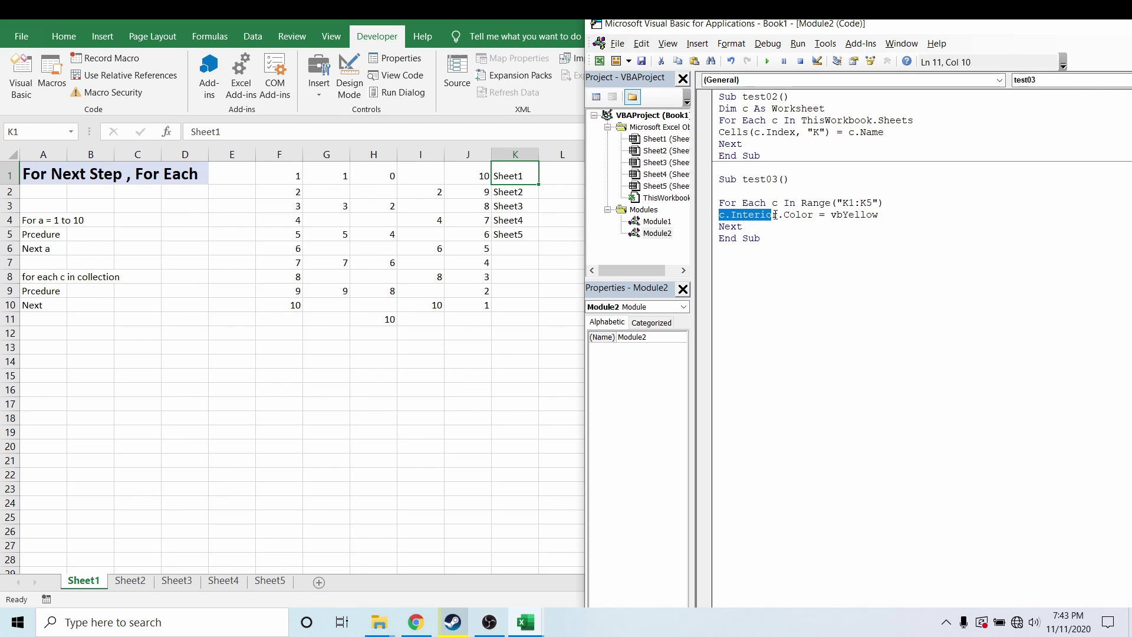
click(728, 216)
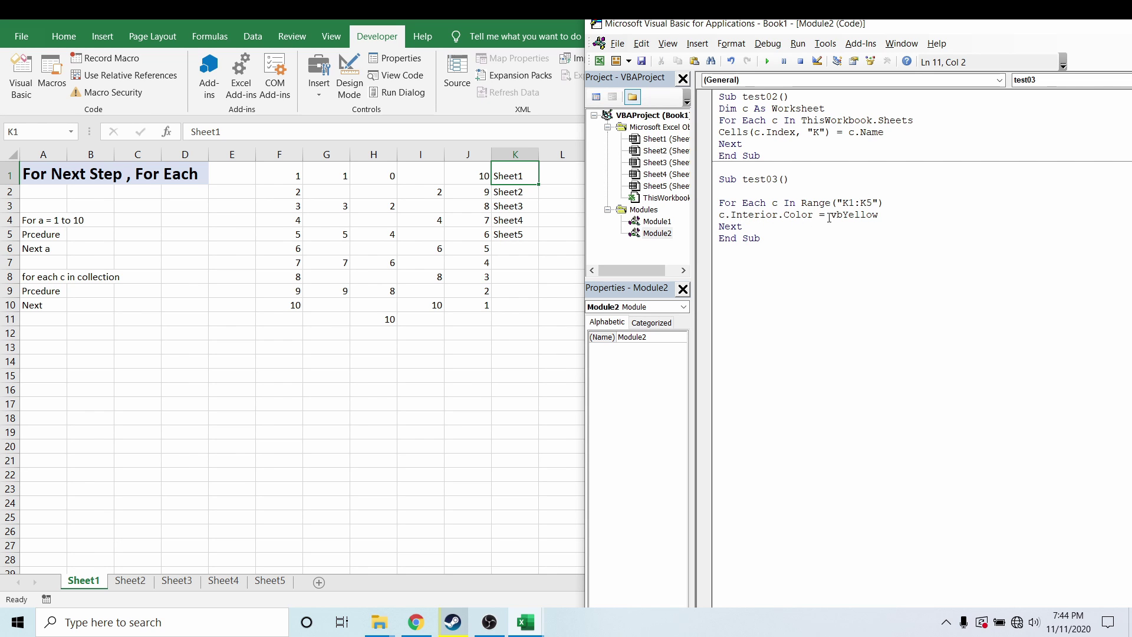
drag(878, 216, 832, 215)
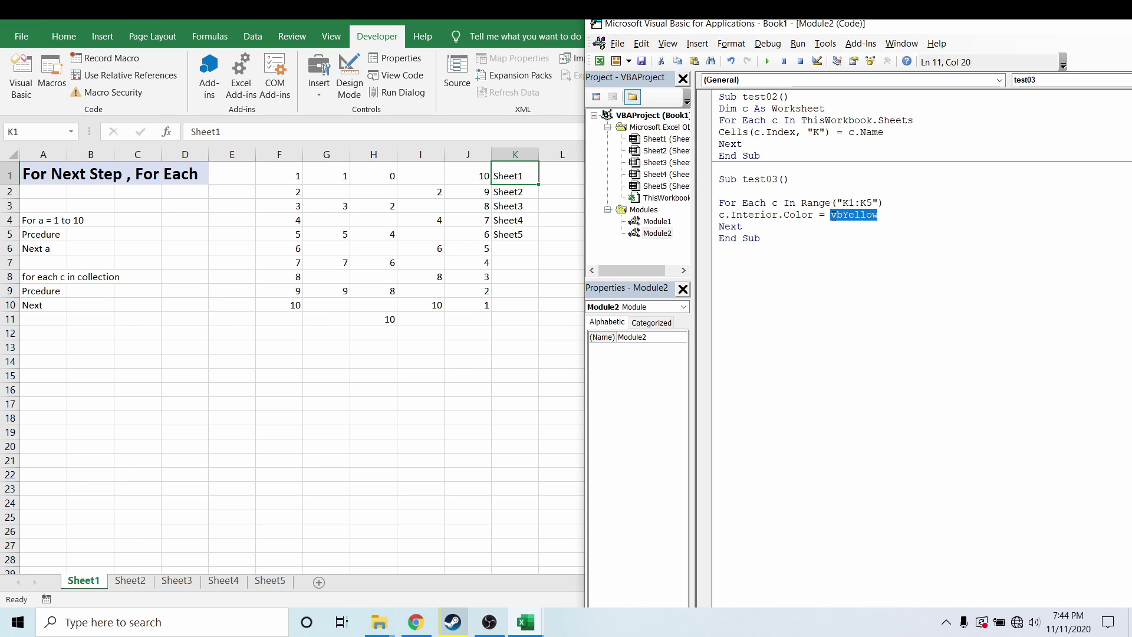
click(868, 216)
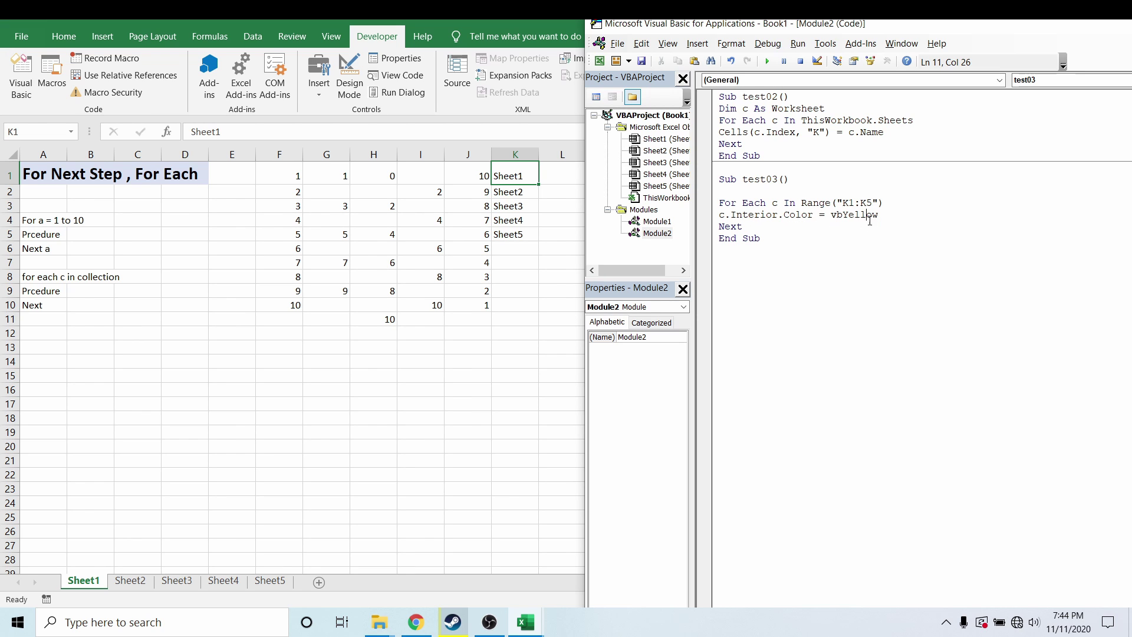
click(859, 193)
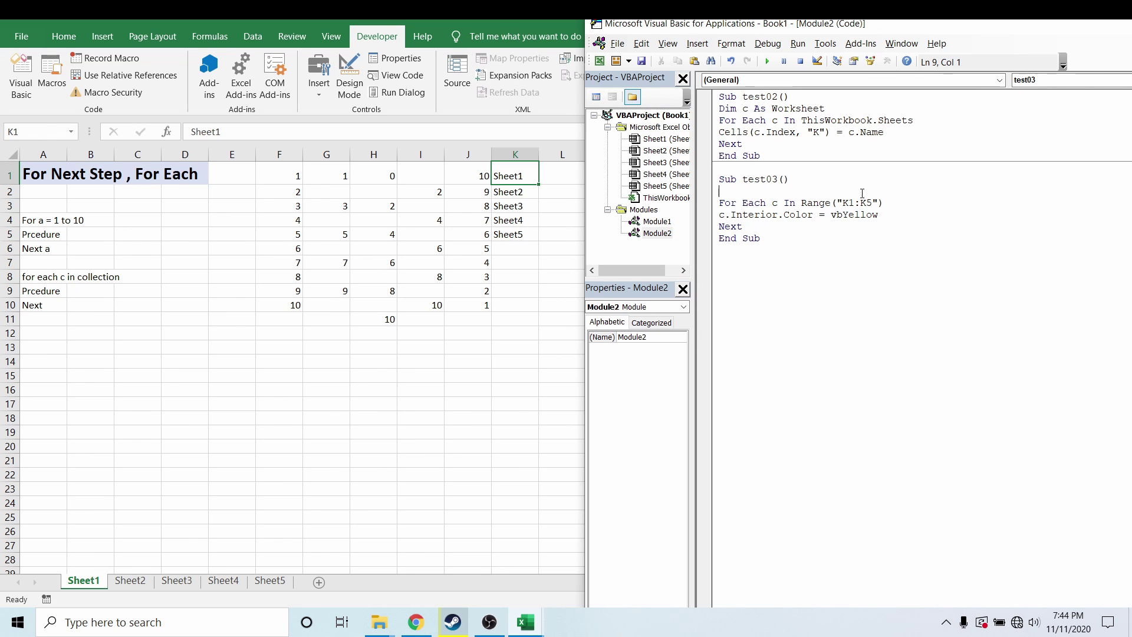
Step through test03 with F8 until K1:K5 turn yellow, then reset and return to the worksheet
key(F8)
key(F8)
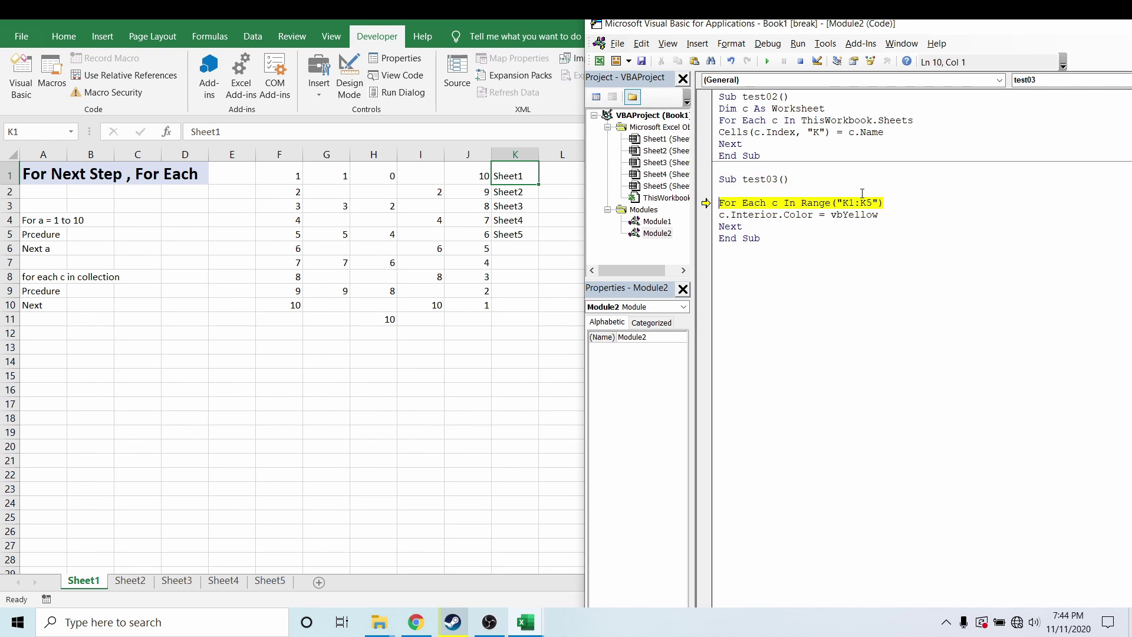
key(F8)
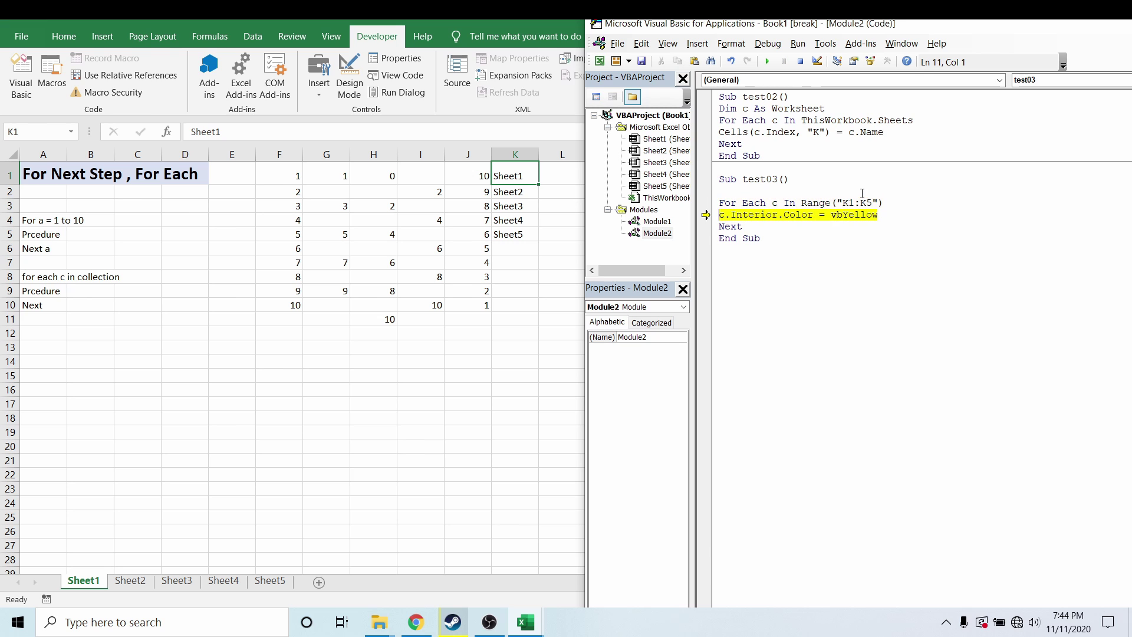
key(F8)
key(F8)
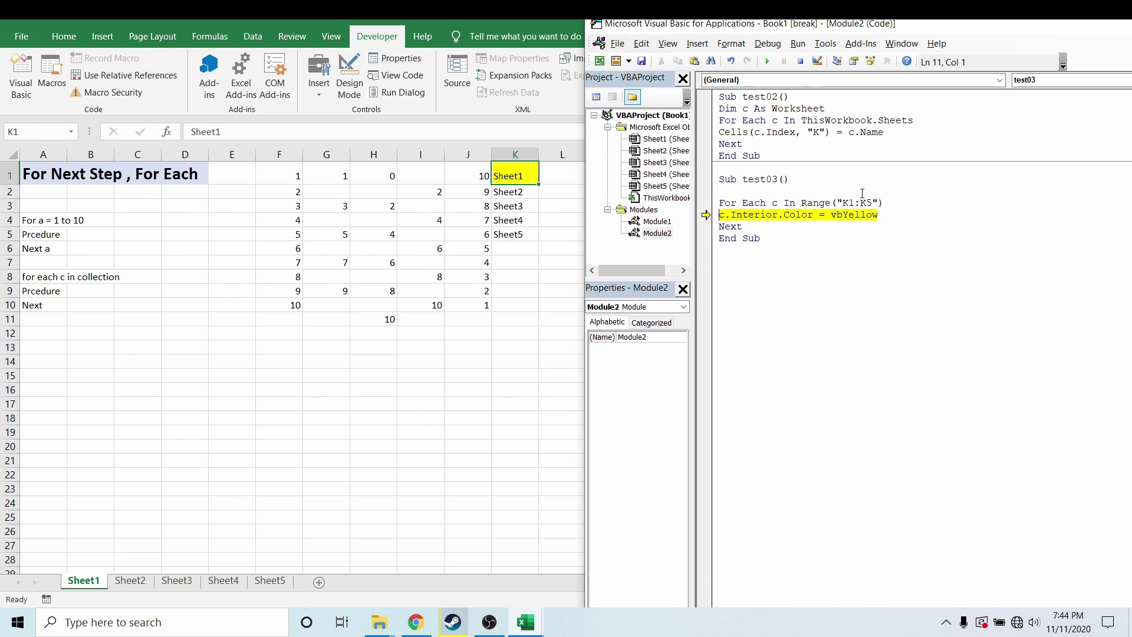
key(F8)
key(F8)
key(F8)
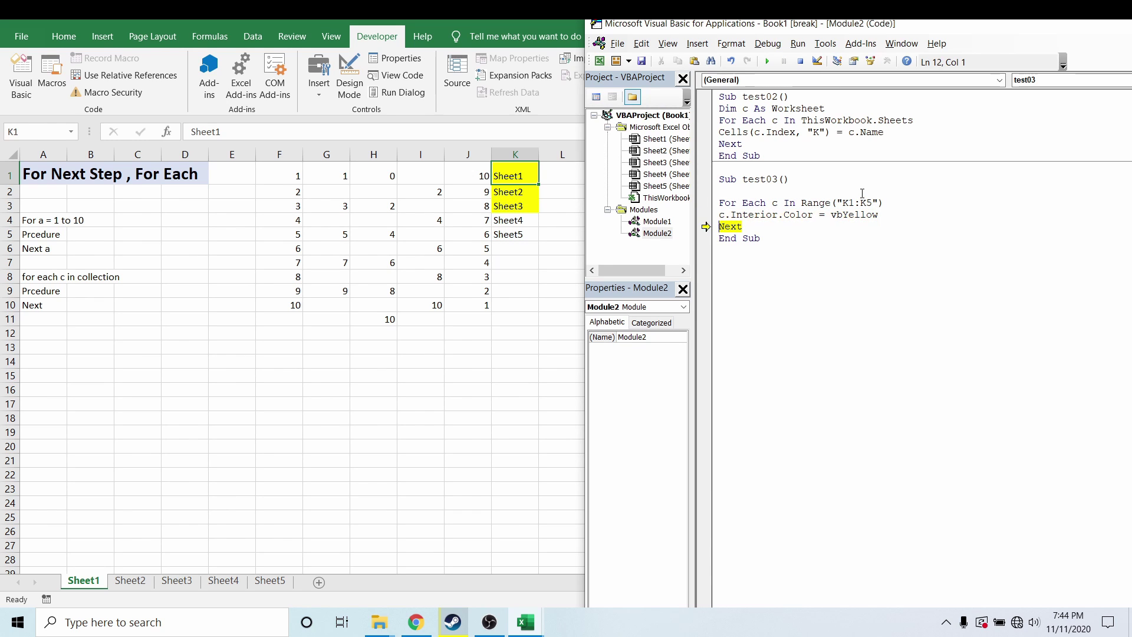
key(F8)
key(F8)
key(F8)
key(F8)
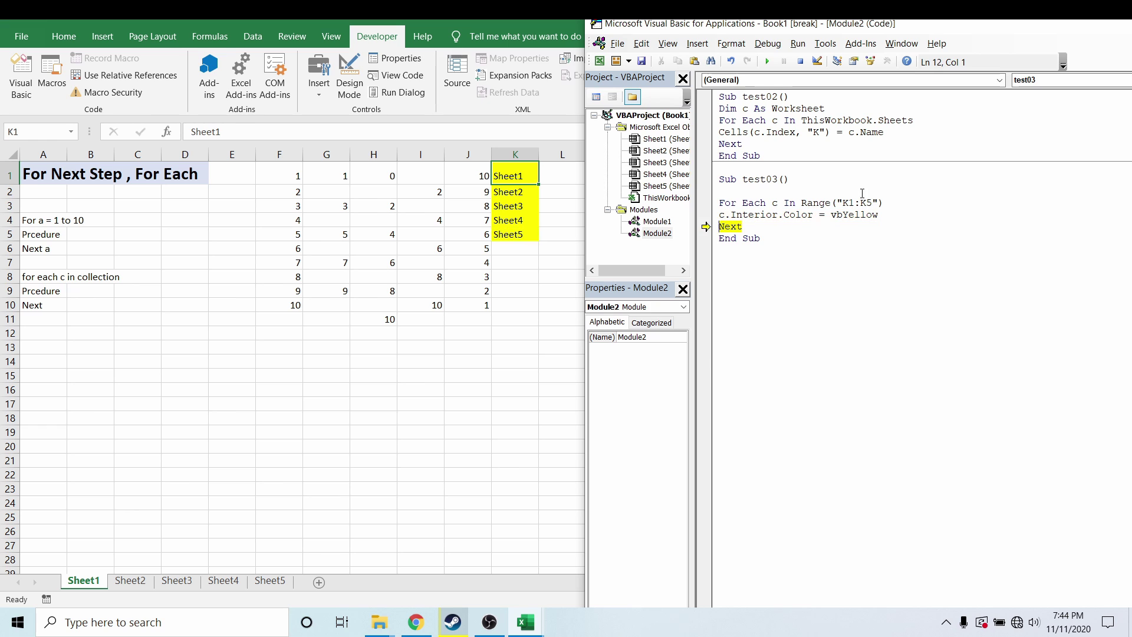
key(F8)
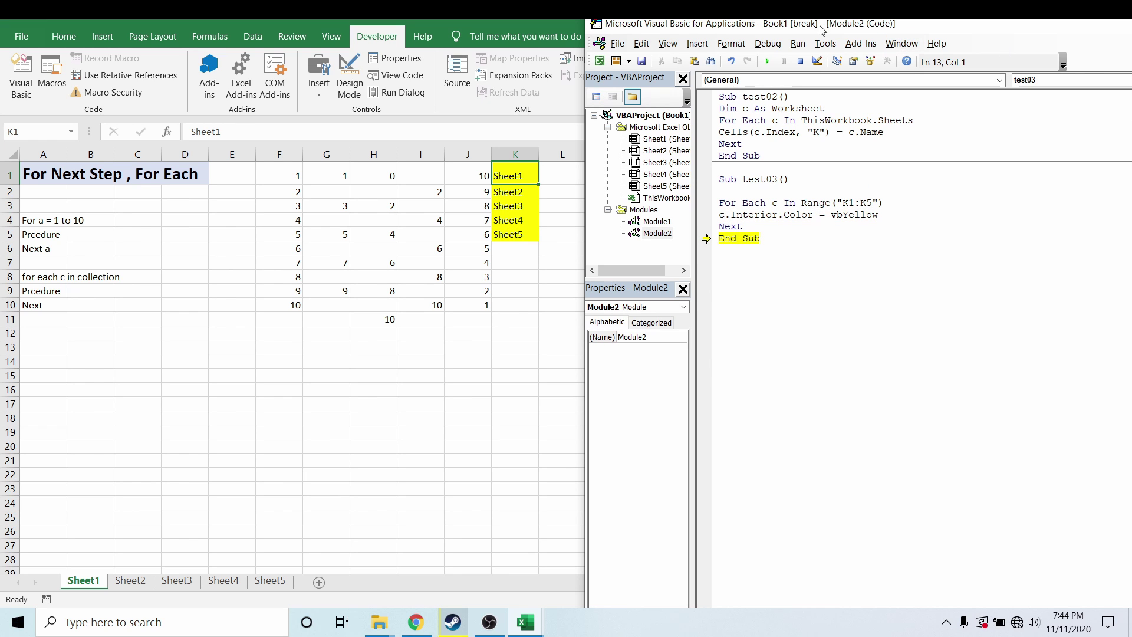
click(802, 61)
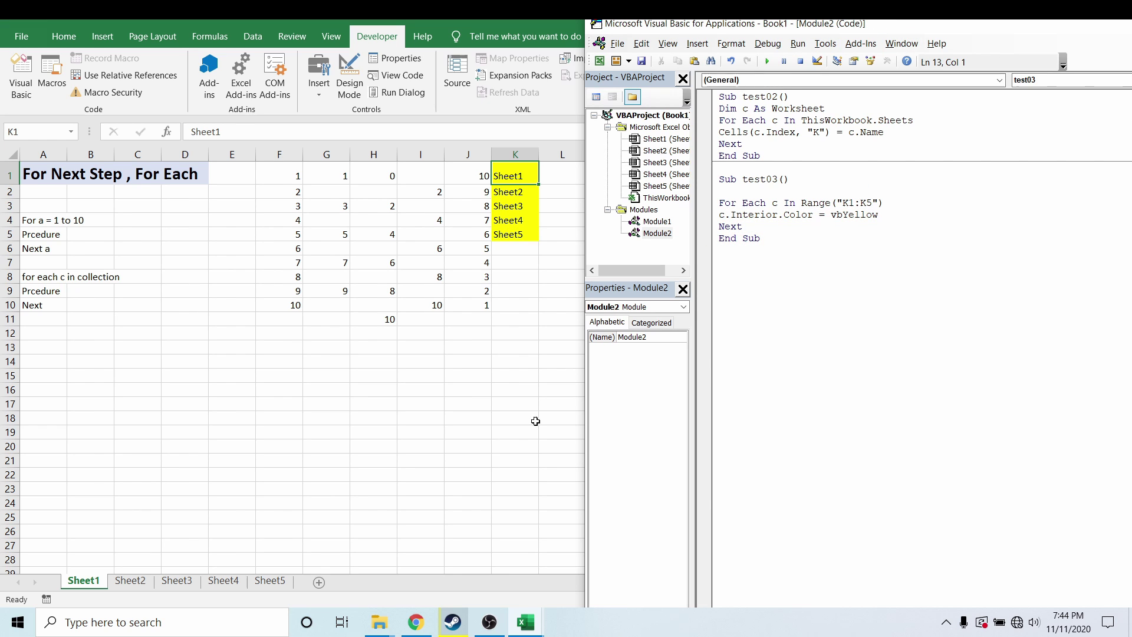
click(517, 361)
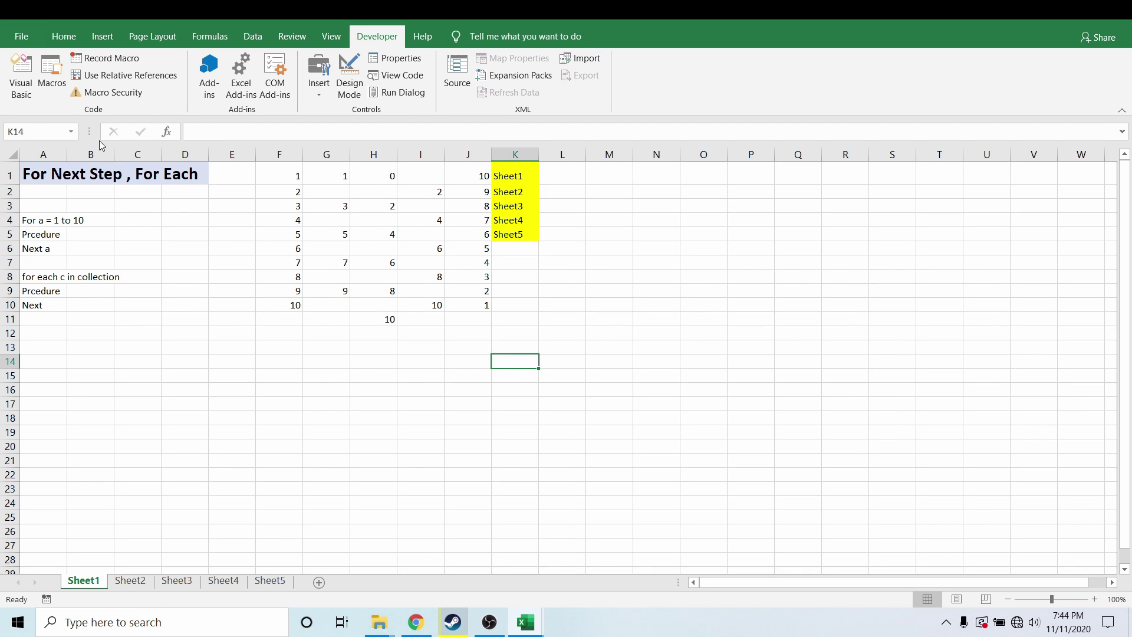